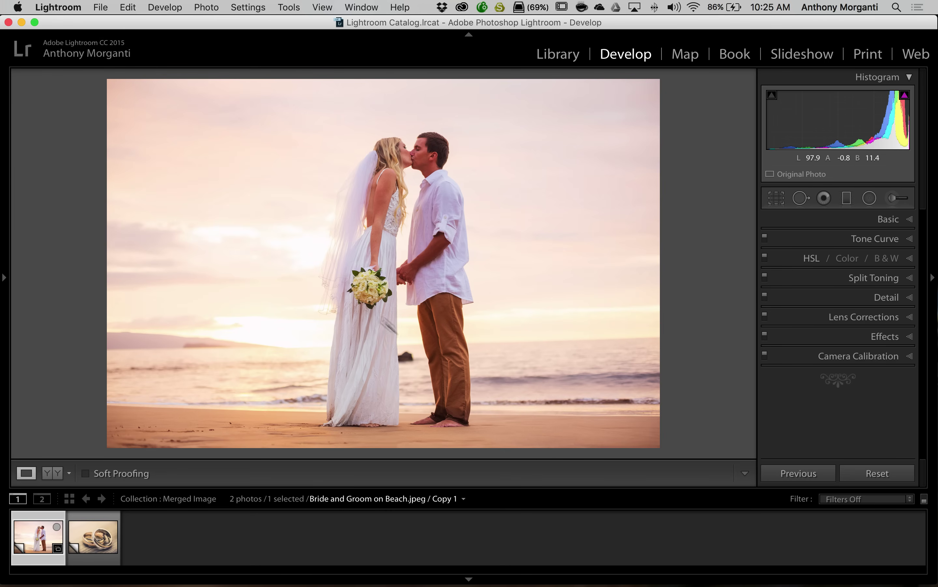
# Step: Compare the wedding-rings photo with the bride-and-groom photo, ending on the couple's photo
pyautogui.click(90, 541)
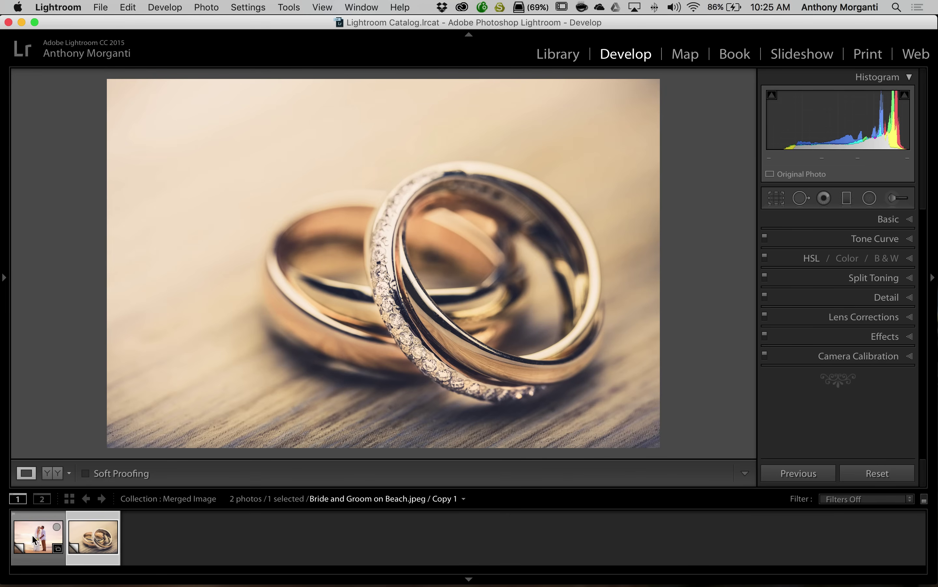
pyautogui.click(44, 528)
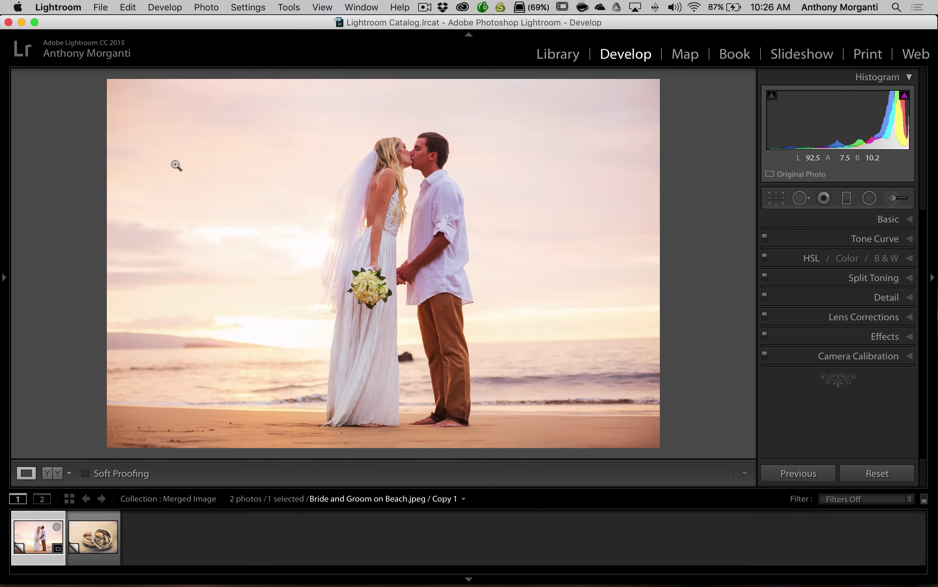
pyautogui.click(85, 533)
pyautogui.click(35, 537)
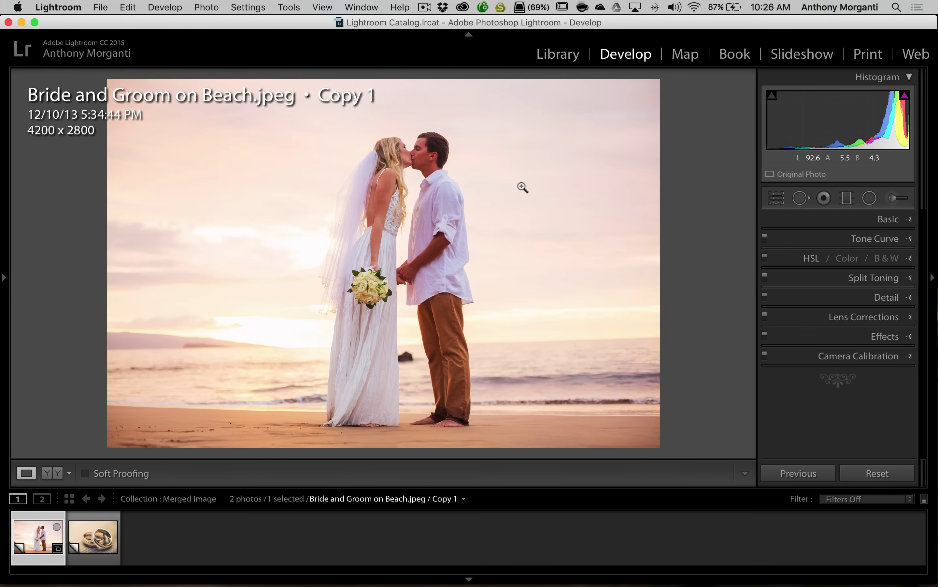
# Step: Crop the bride-and-groom photo to a free-aspect narrow portrait tightly around the couple
pyautogui.click(776, 198)
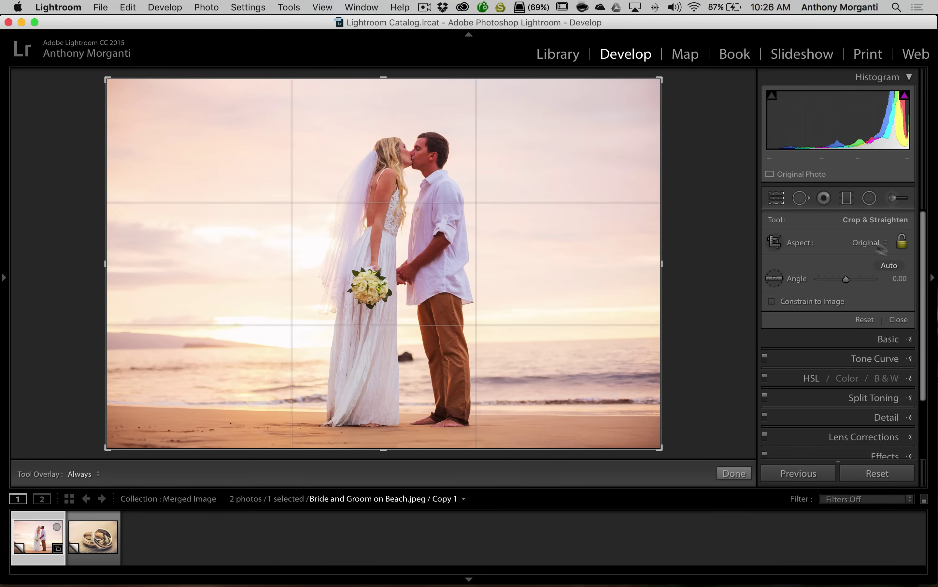
pyautogui.click(902, 242)
pyautogui.moveTo(661, 264); pyautogui.dragTo(583, 266)
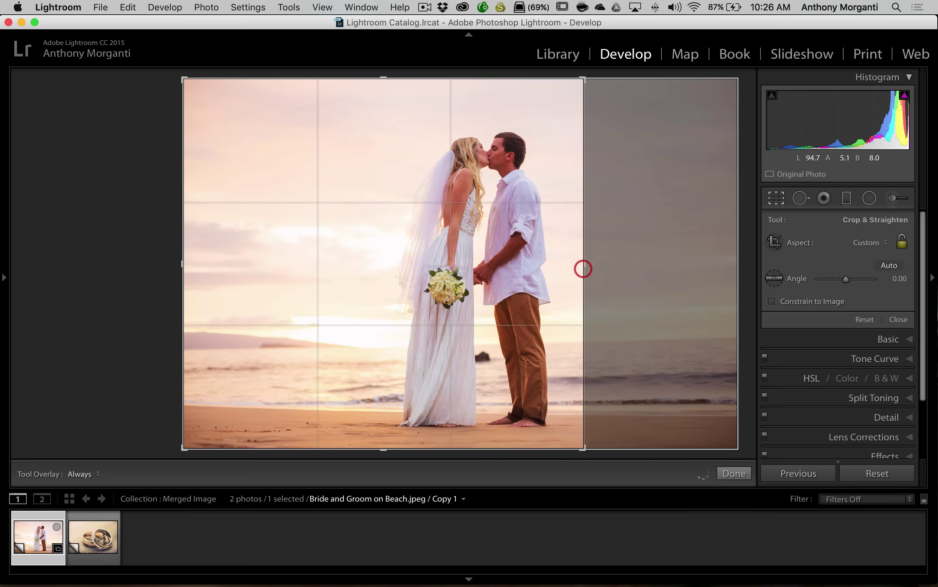
pyautogui.moveTo(180, 262); pyautogui.dragTo(268, 263)
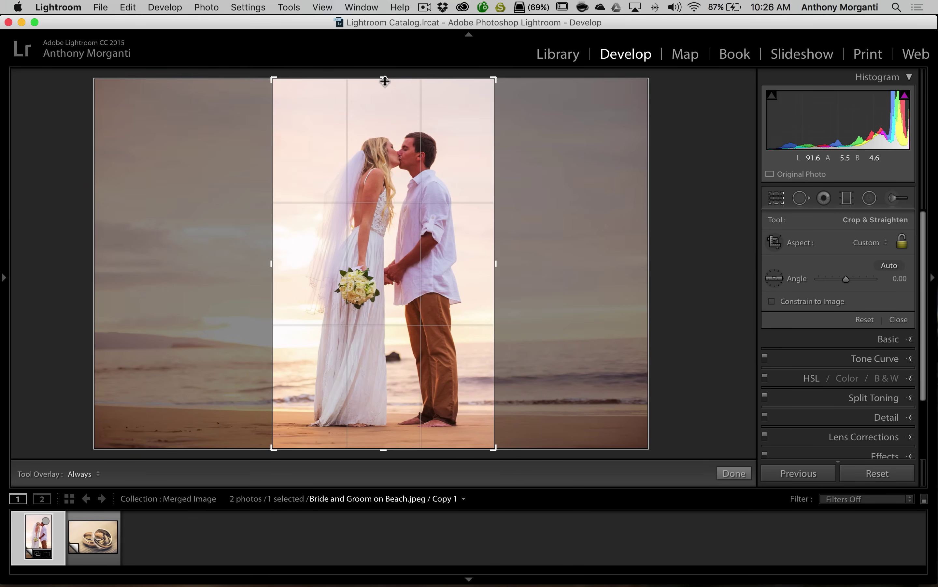
pyautogui.moveTo(384, 79); pyautogui.dragTo(384, 90)
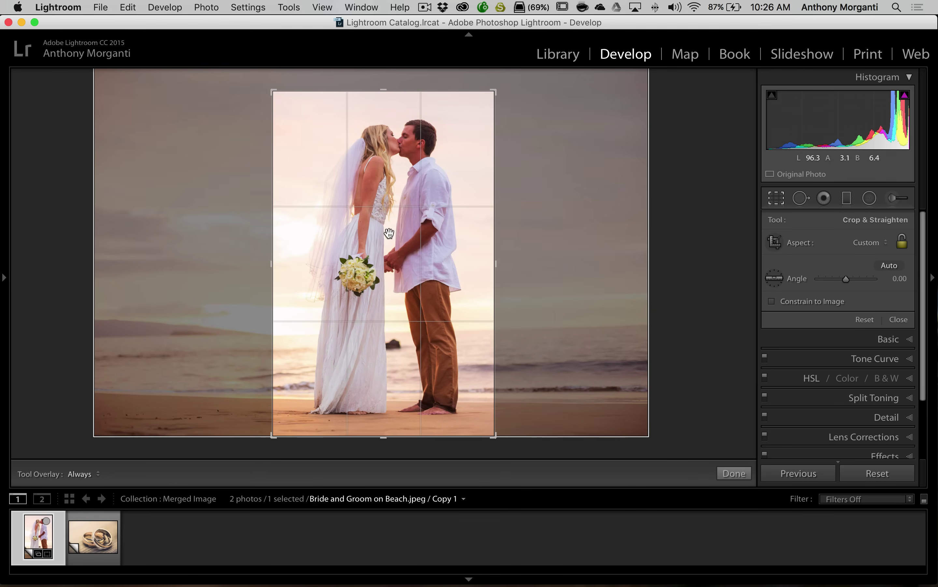
pyautogui.moveTo(387, 238); pyautogui.dragTo(382, 237)
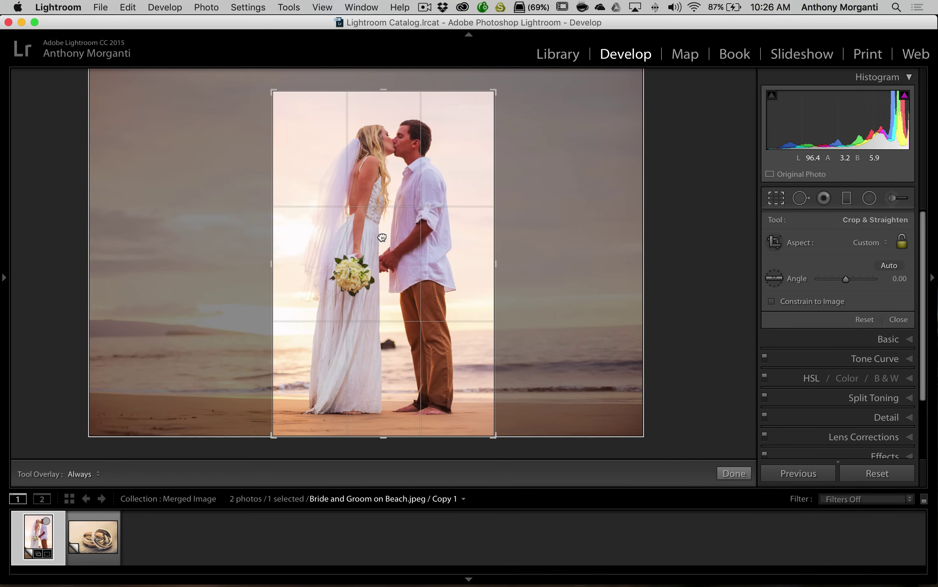
pyautogui.click(776, 197)
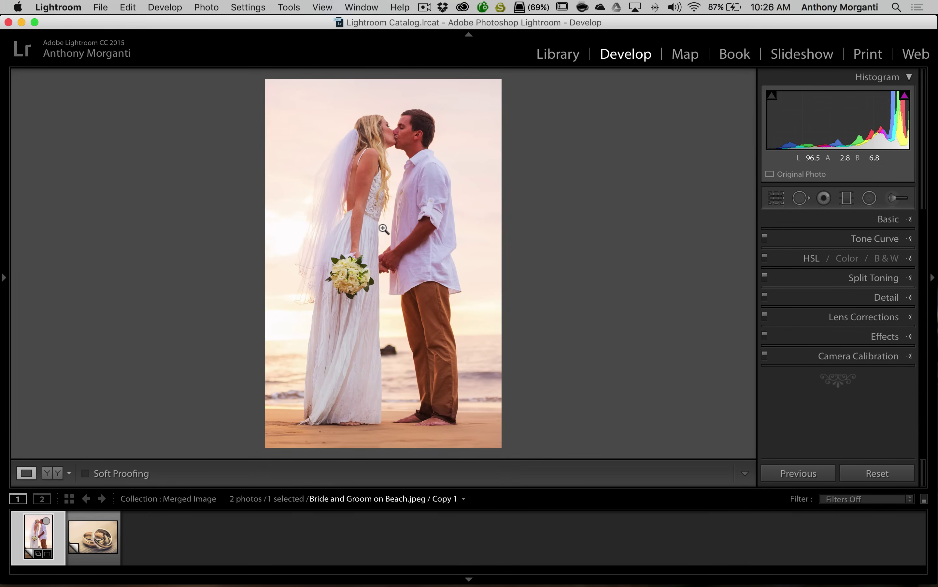
# Step: Give the couple's photo a white post-crop vignette at Amount +100 and Feather 100, then show the rings photo
pyautogui.click(888, 337)
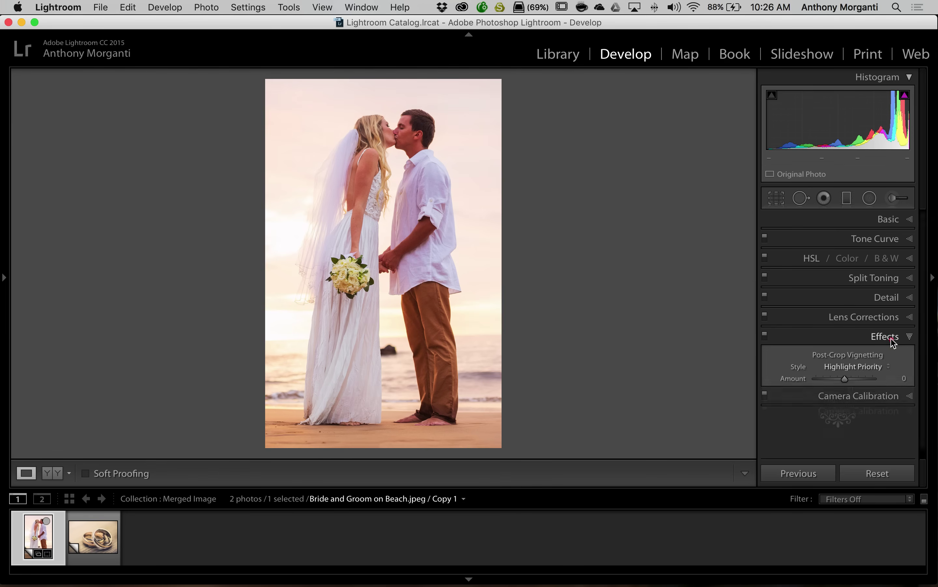
pyautogui.moveTo(845, 315); pyautogui.dragTo(895, 314)
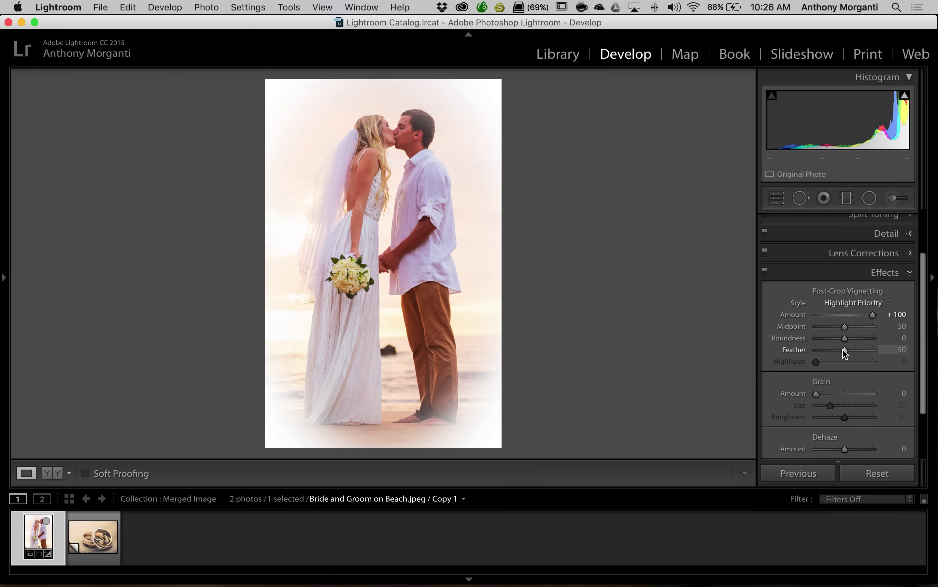
pyautogui.moveTo(844, 350); pyautogui.dragTo(891, 353)
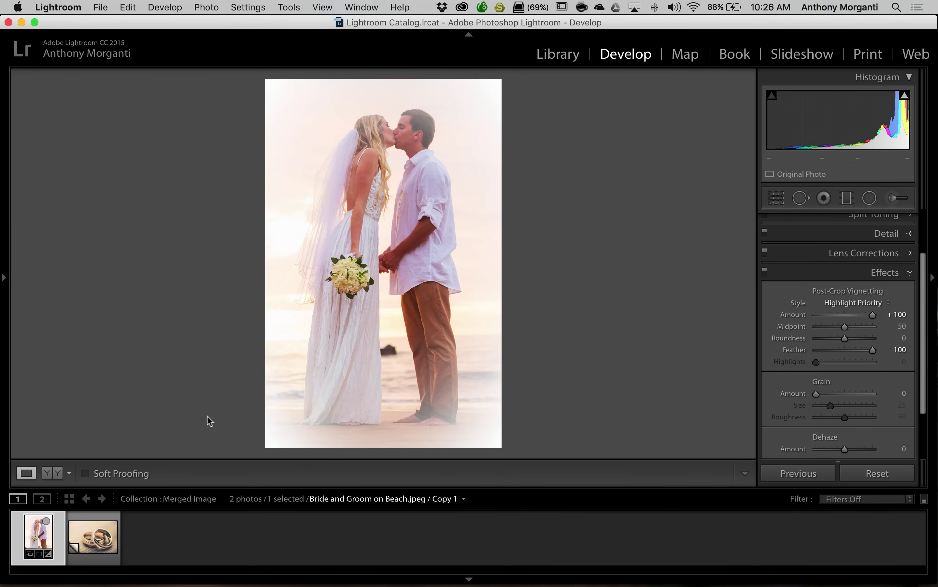
pyautogui.click(94, 537)
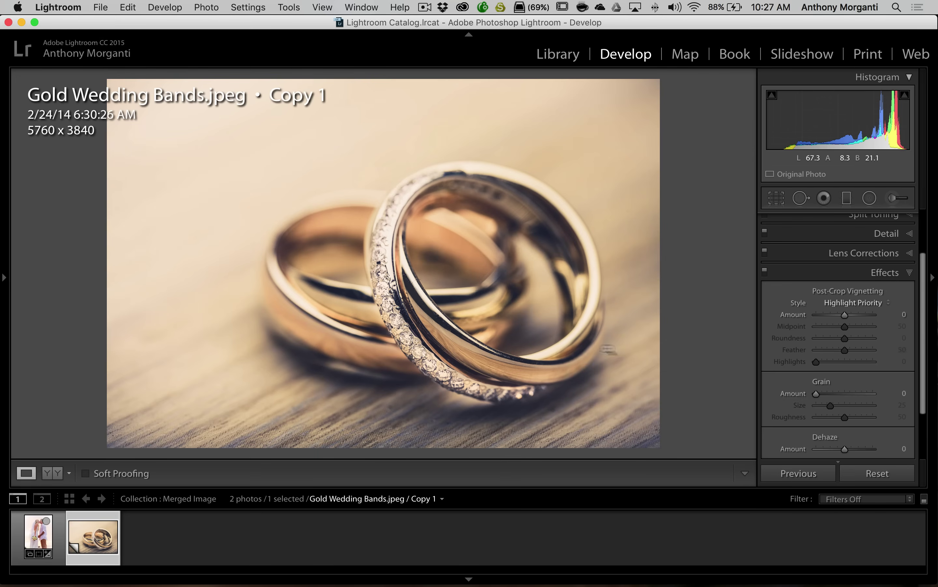
# Step: Lift the rings photo's RGB tone curve black point straight up for a faded, matte look
pyautogui.click(887, 273)
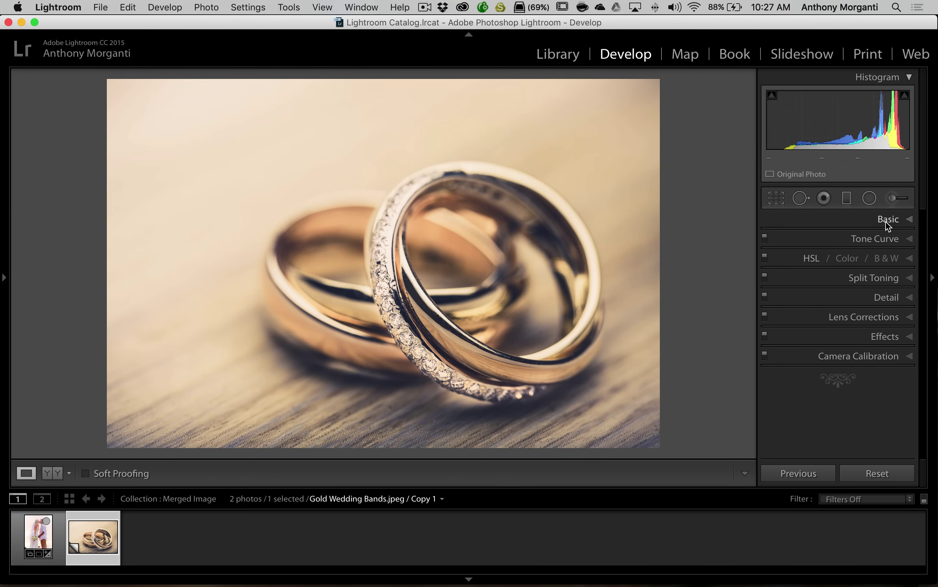
pyautogui.click(887, 239)
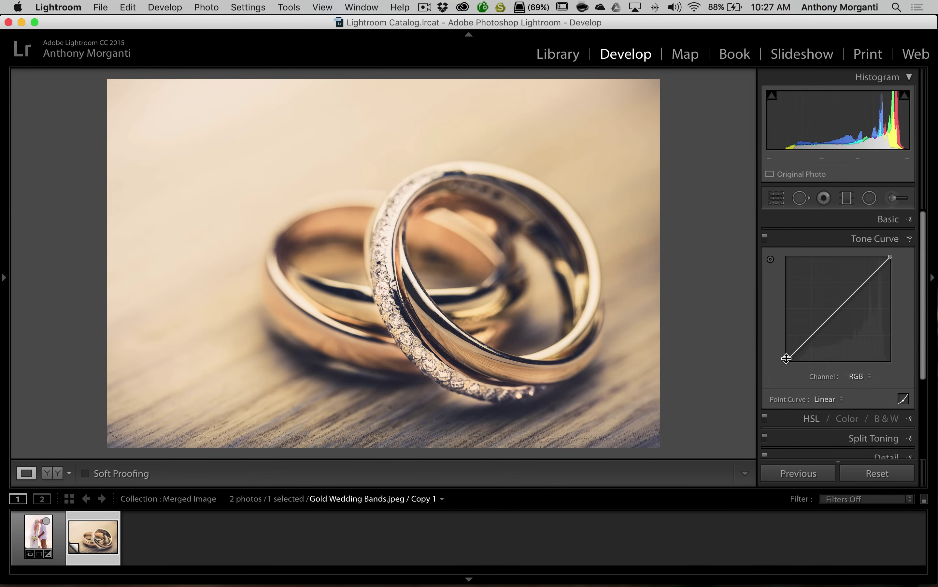
pyautogui.moveTo(787, 359)
pyautogui.press('shift')
pyautogui.moveTo(786, 359); pyautogui.dragTo(786, 322)
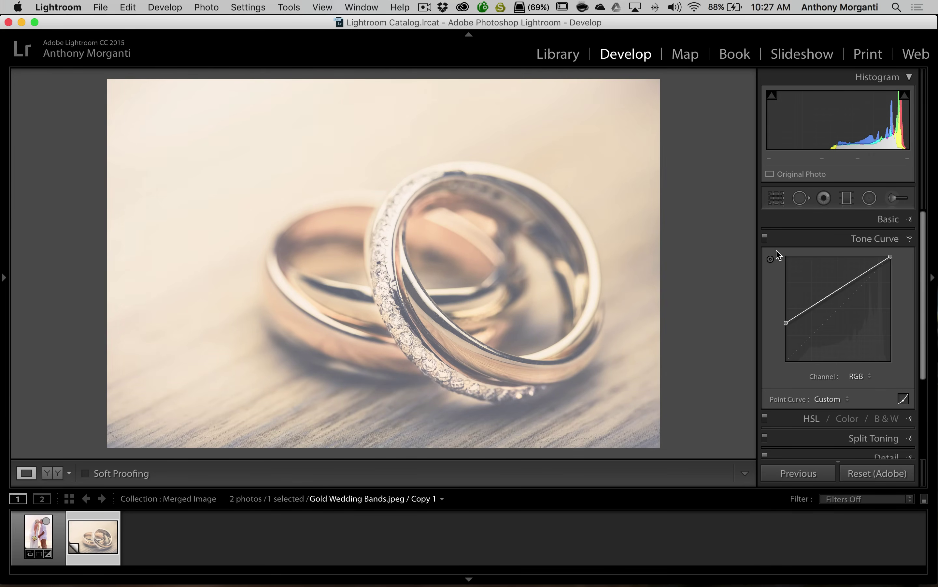
pyautogui.click(885, 240)
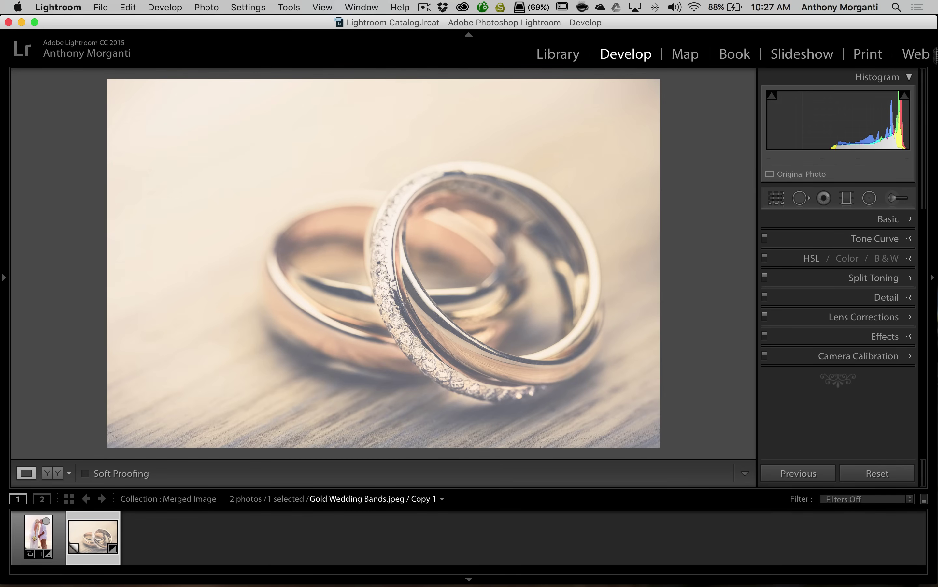
# Step: Switch to the Print module using the Custom Package layout style
pyautogui.click(873, 58)
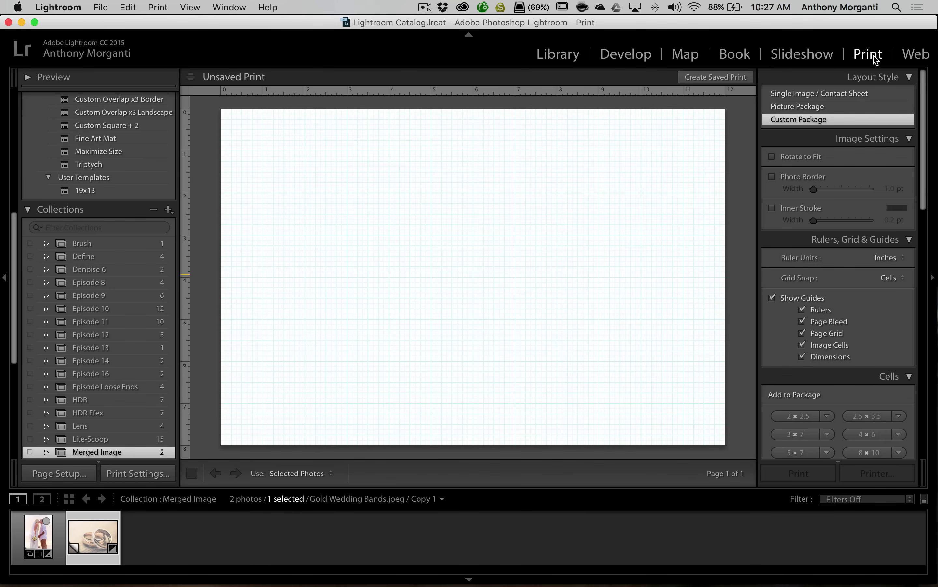
pyautogui.click(879, 121)
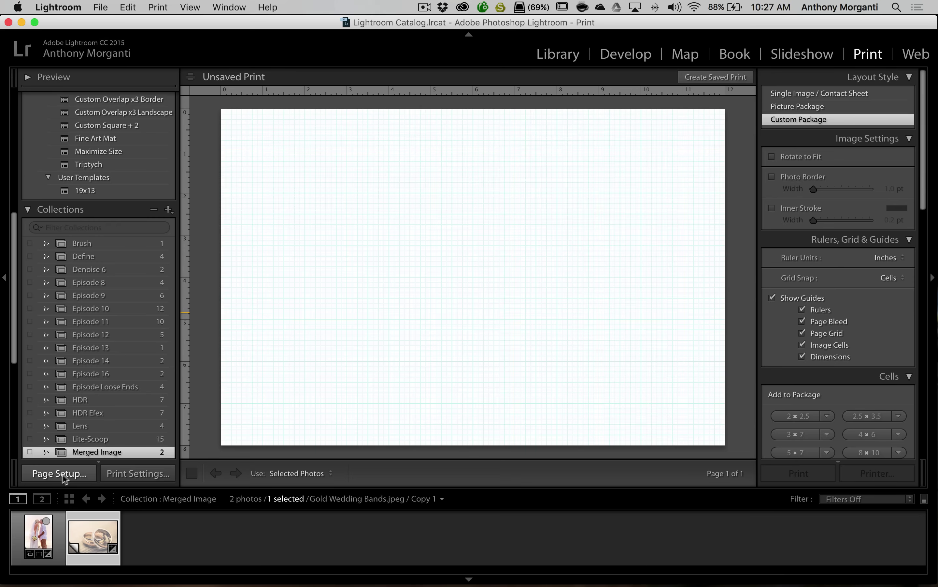
# Step: Set the print page to the 8x12 custom paper size through Page Setup
pyautogui.click(78, 476)
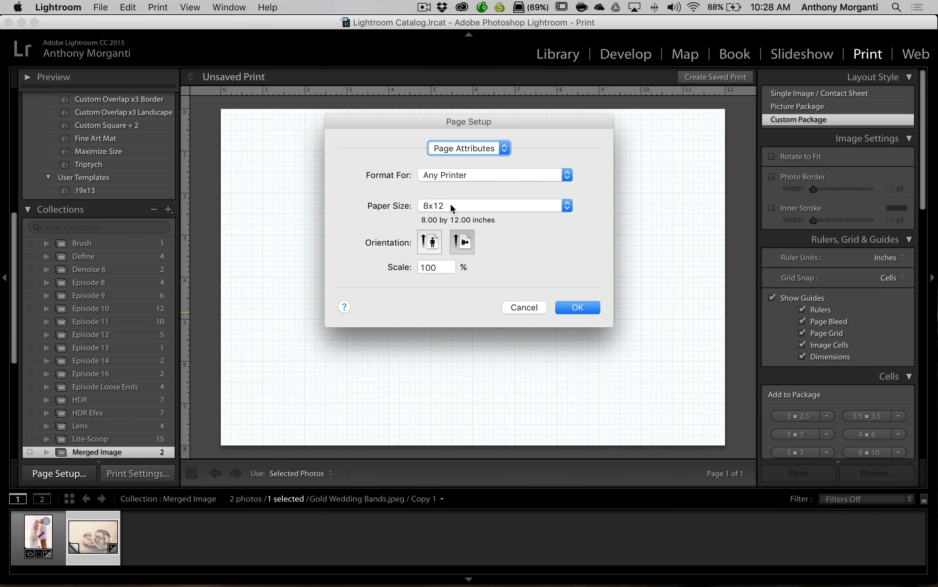
pyautogui.click(568, 205)
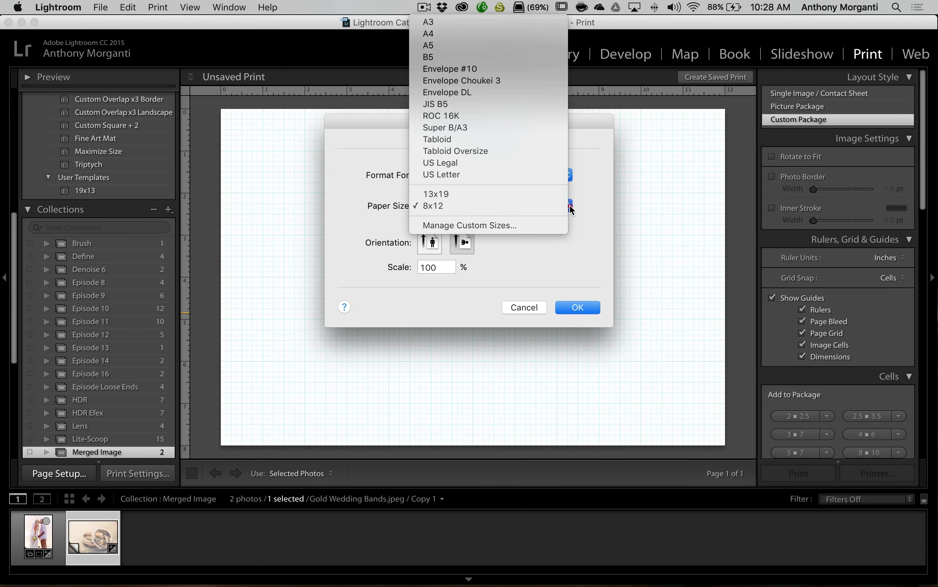
pyautogui.click(569, 204)
pyautogui.click(569, 205)
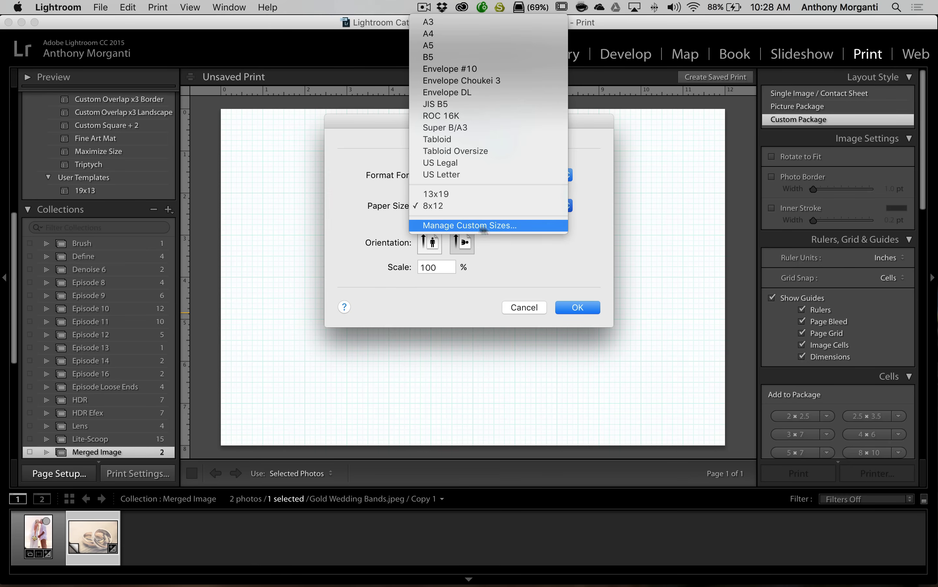
pyautogui.click(464, 228)
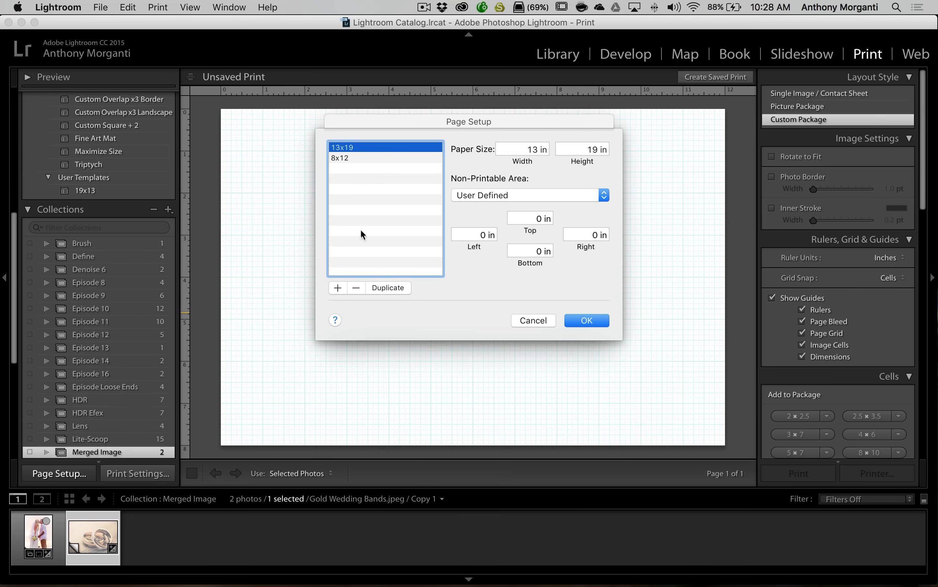
pyautogui.click(341, 158)
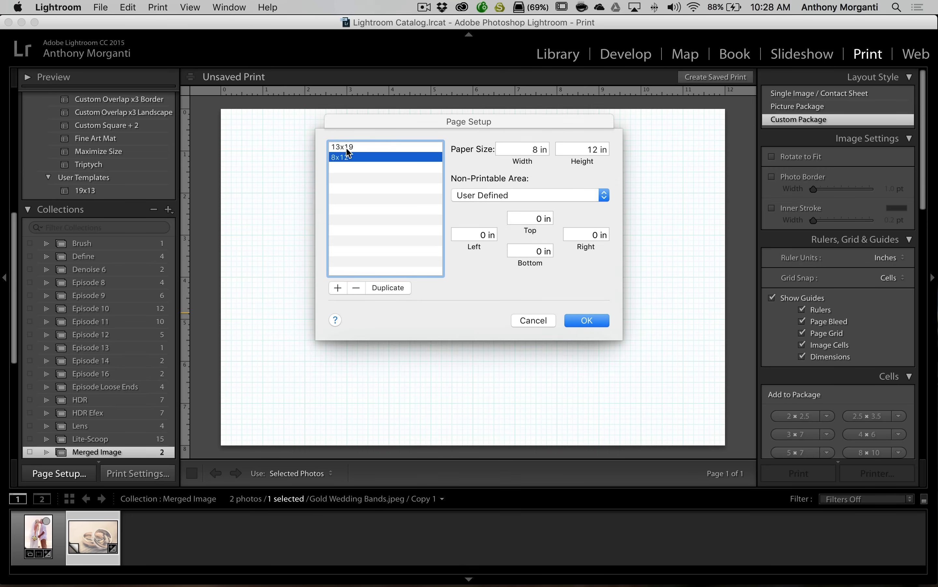
pyautogui.click(583, 320)
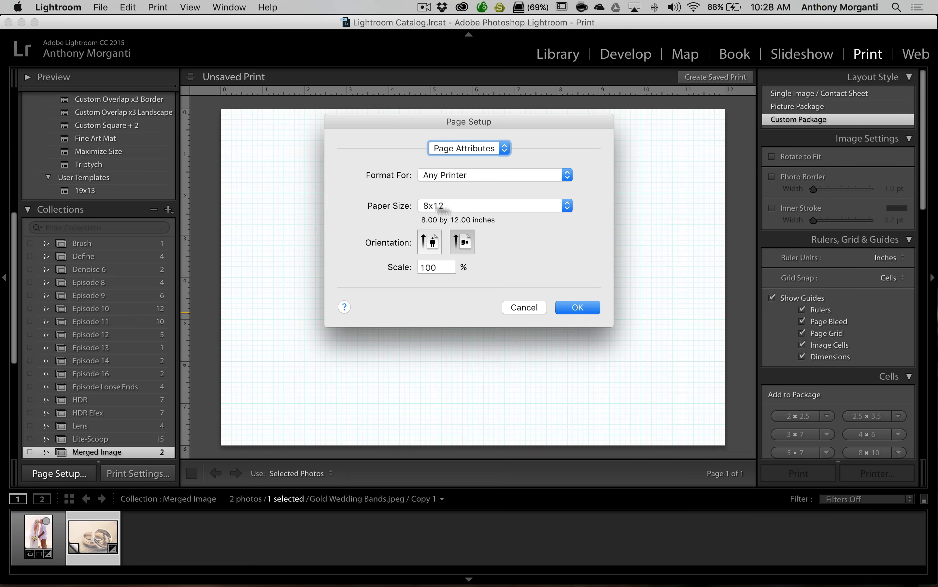
pyautogui.click(582, 308)
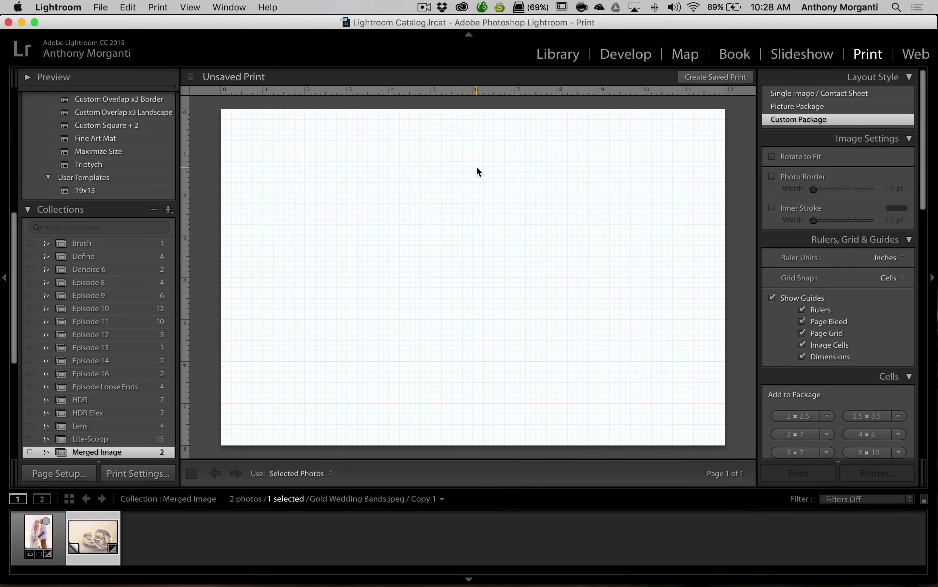
# Step: Place both photos on the page and enlarge the wedding-rings cell to fill the 8x12 page
pyautogui.moveTo(92, 537); pyautogui.dragTo(500, 302)
pyautogui.moveTo(38, 538); pyautogui.dragTo(316, 264)
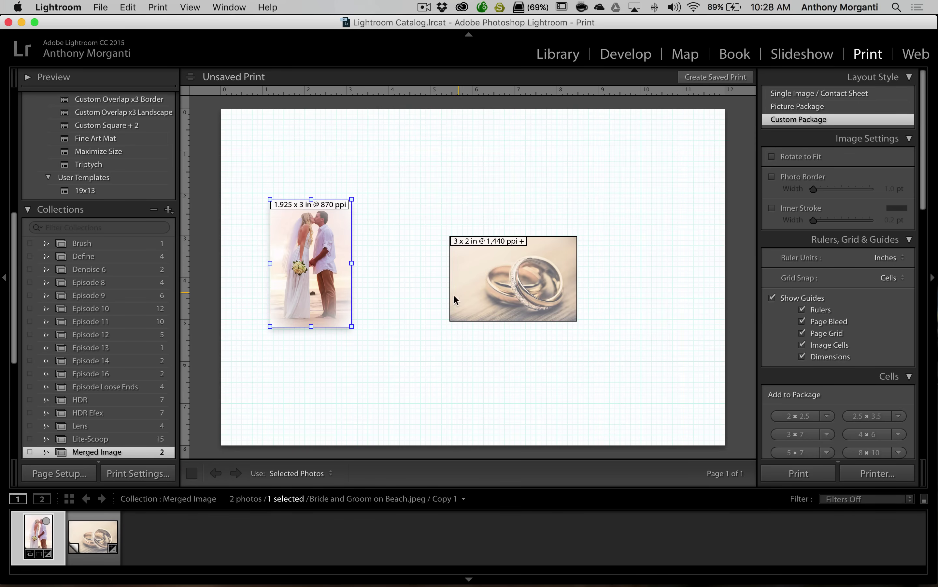
pyautogui.click(511, 273)
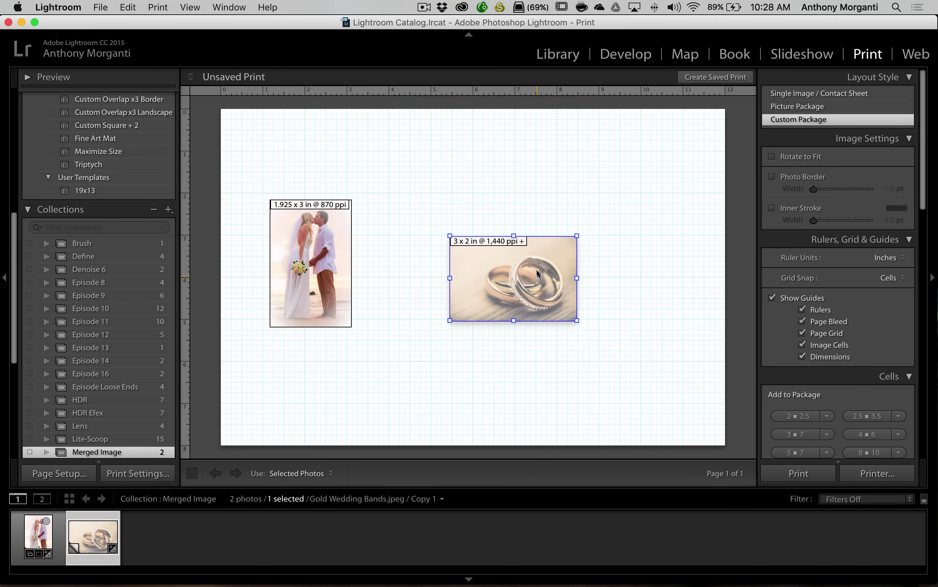
pyautogui.scroll(-5, 911, 301)
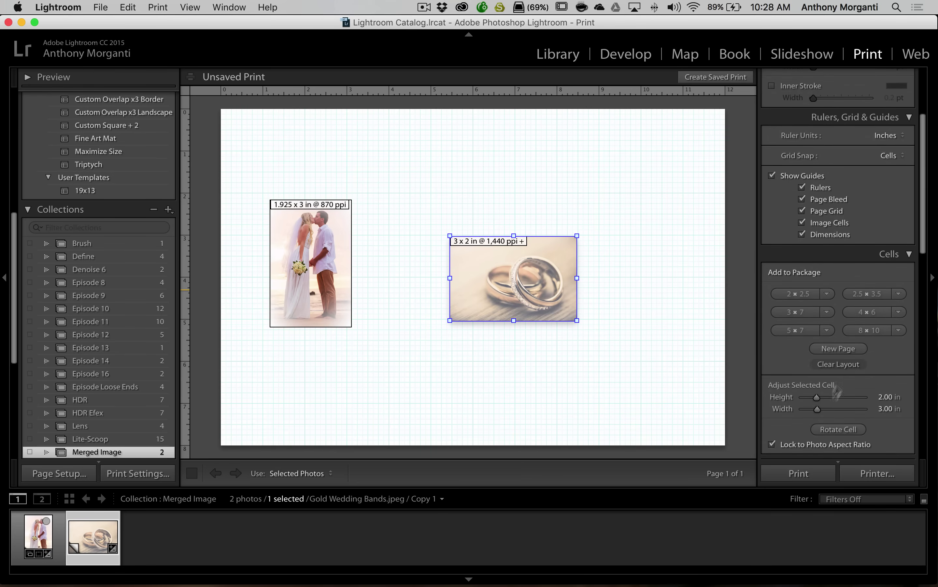
pyautogui.moveTo(816, 397); pyautogui.dragTo(880, 400)
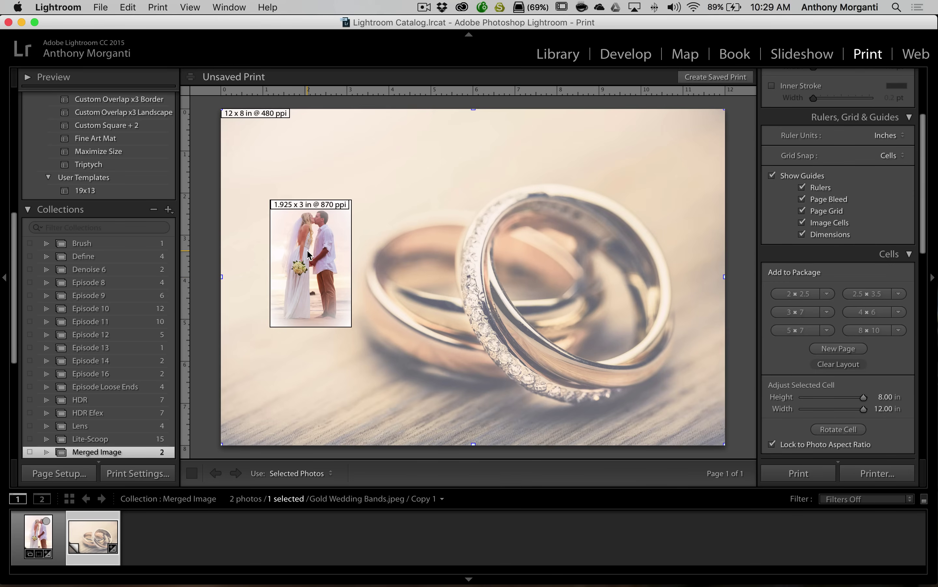
# Step: Resize the bride-and-groom photo to about 3.9 x 6.1 in on the page's left side
pyautogui.moveTo(306, 257); pyautogui.dragTo(299, 255)
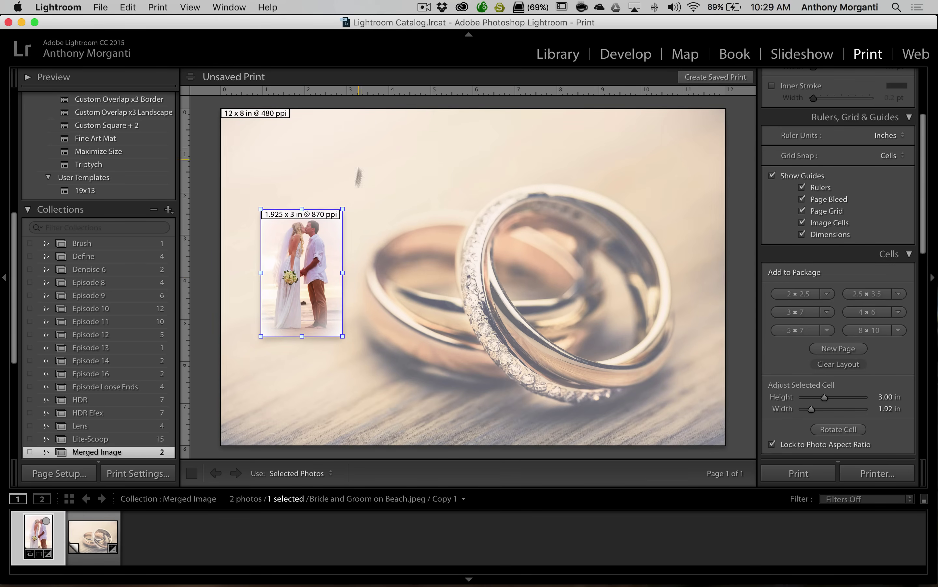
pyautogui.moveTo(343, 208); pyautogui.dragTo(387, 189)
pyautogui.moveTo(326, 248); pyautogui.dragTo(325, 311)
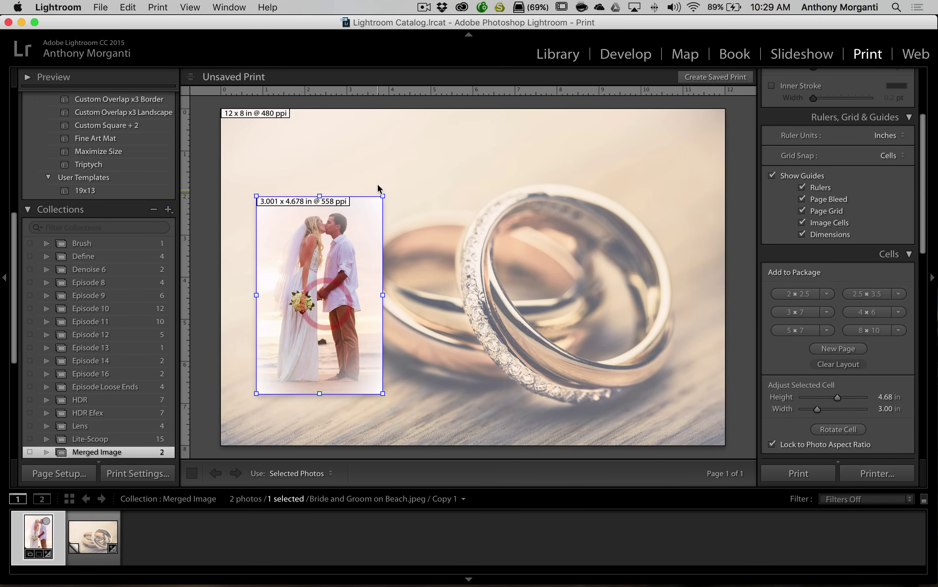
pyautogui.click(392, 189)
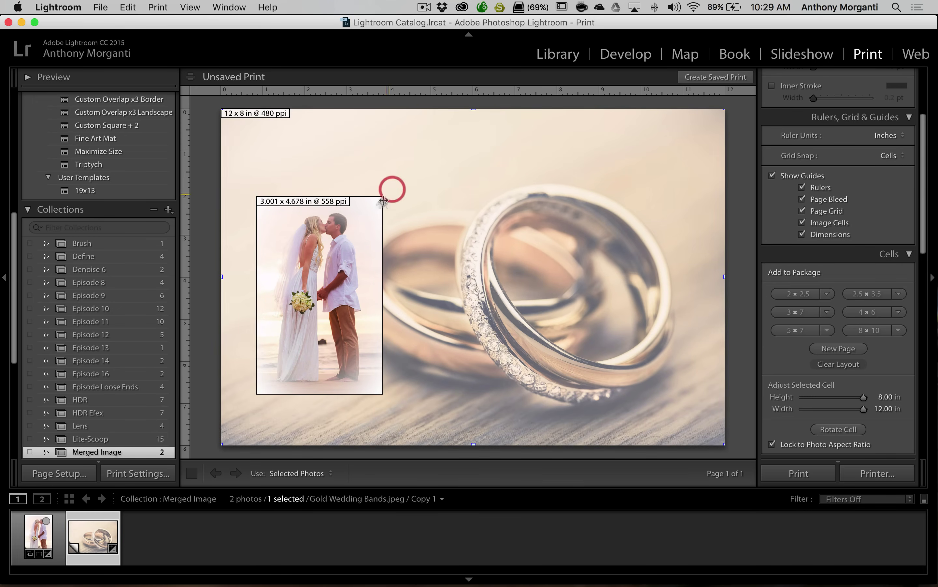
pyautogui.click(370, 216)
pyautogui.moveTo(383, 299); pyautogui.dragTo(425, 295)
pyautogui.moveTo(347, 296); pyautogui.dragTo(336, 295)
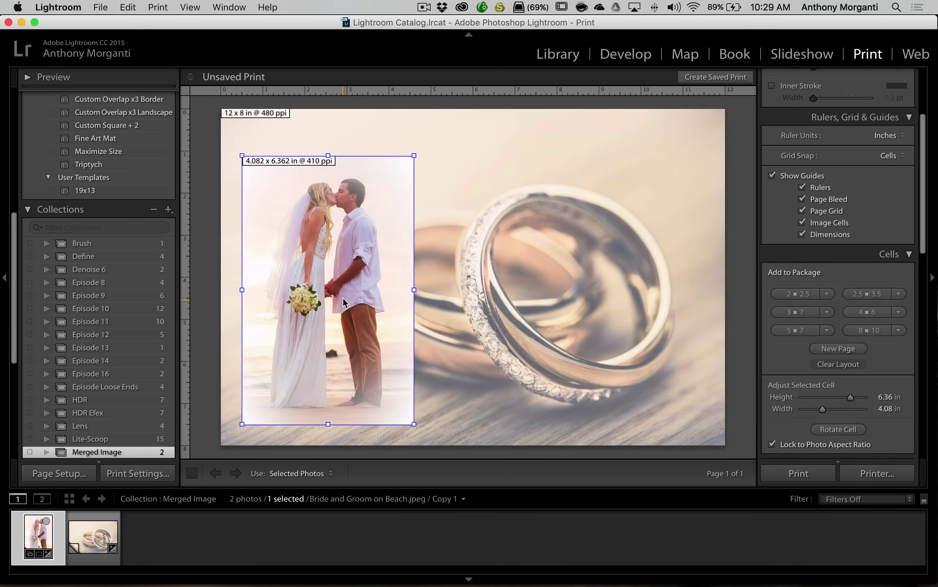
pyautogui.moveTo(414, 154); pyautogui.dragTo(402, 168)
pyautogui.moveTo(365, 276); pyautogui.dragTo(357, 268)
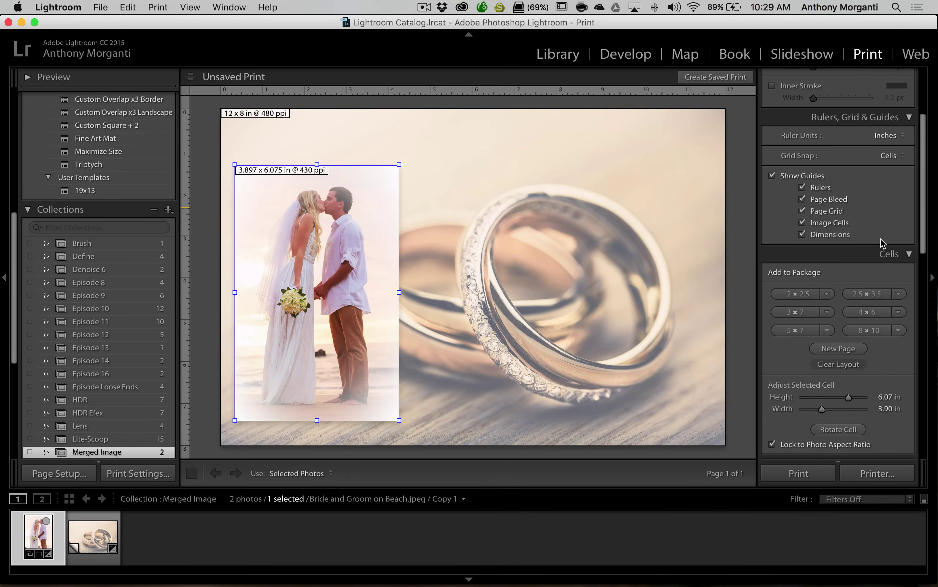
# Step: Turn on the identity plate and move it to the top of the page
pyautogui.scroll(-10, 881, 246)
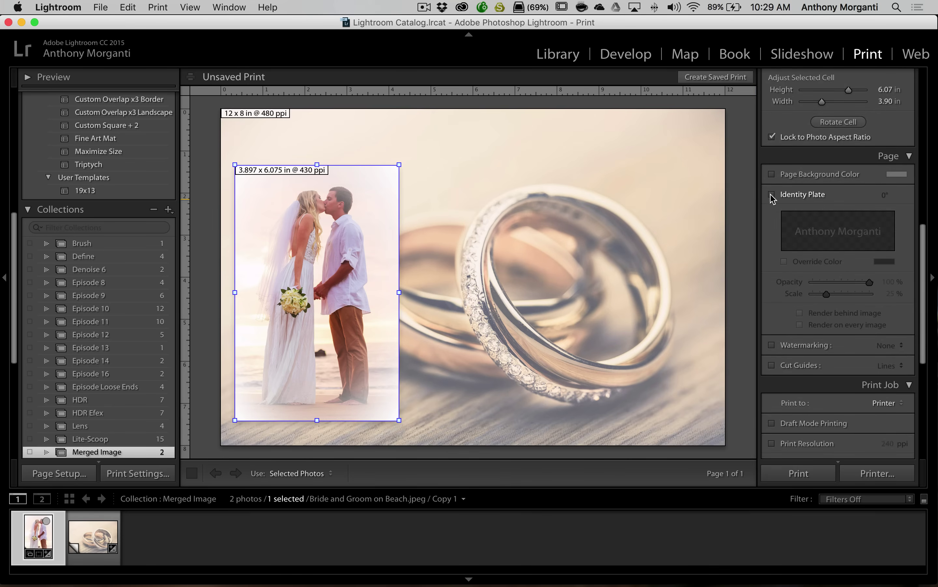
pyautogui.click(771, 195)
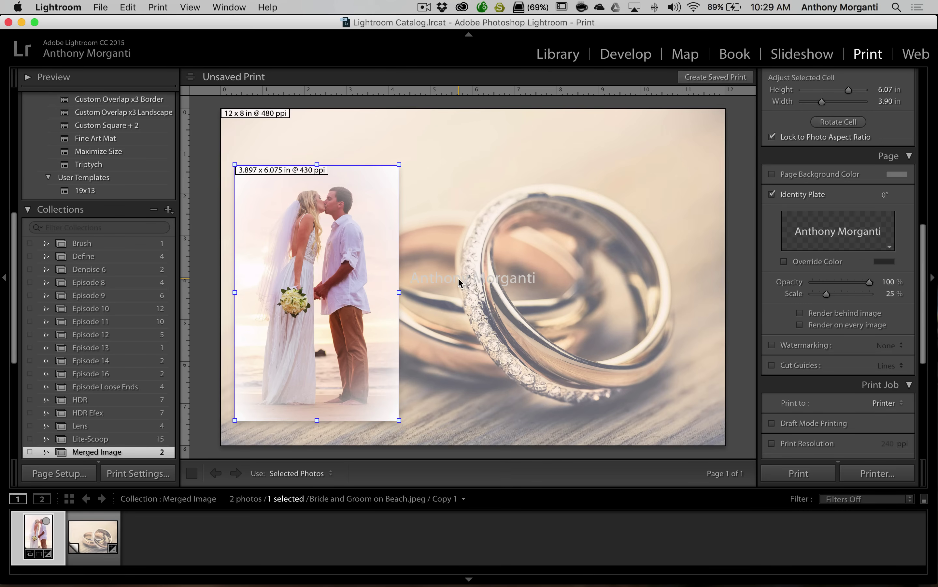
pyautogui.moveTo(454, 280); pyautogui.dragTo(461, 147)
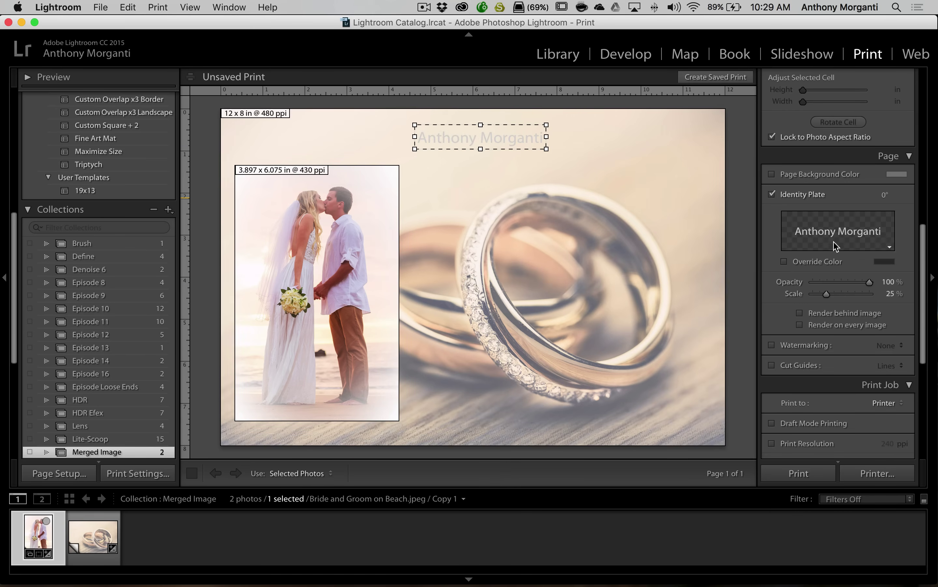
# Step: Open the Identity Plate Editor from the plate's options menu
pyautogui.click(832, 232)
pyautogui.click(837, 251)
pyautogui.click(890, 248)
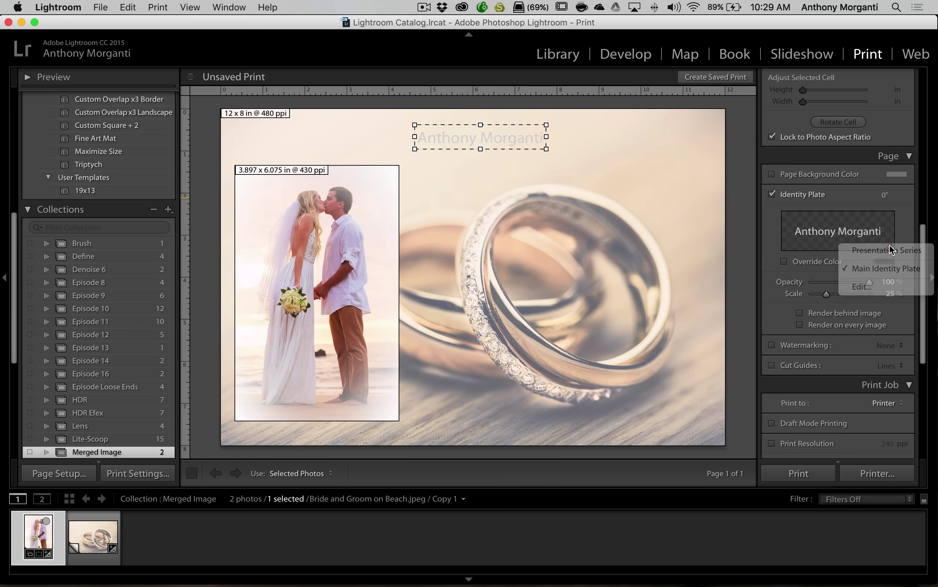
pyautogui.click(866, 287)
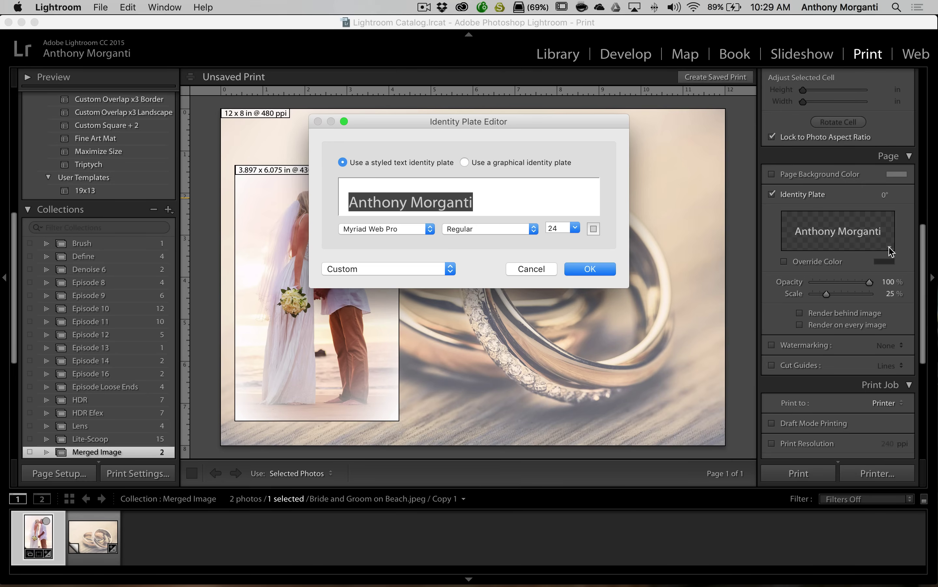
# Step: Replace the identity plate text with the date 'July 21, 2015'
pyautogui.click(527, 268)
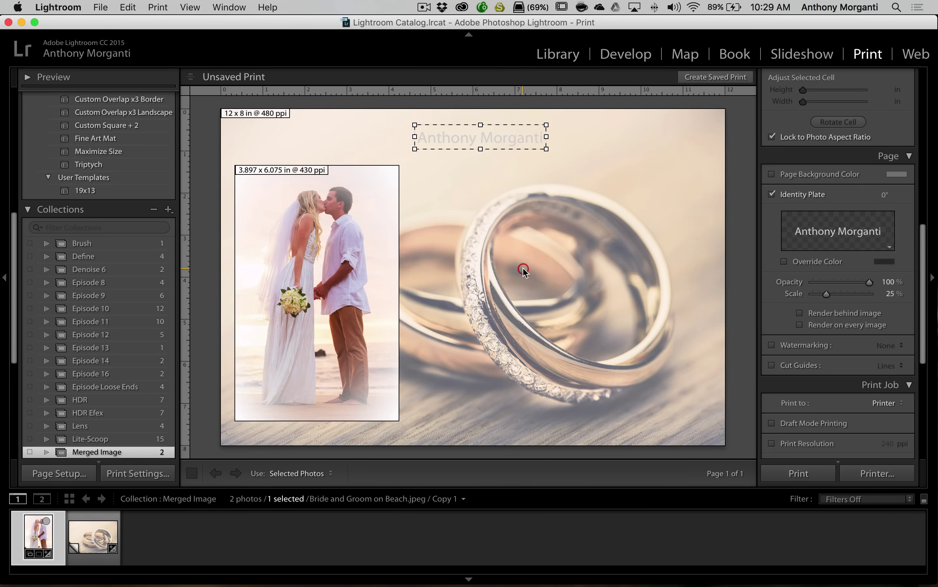
pyautogui.click(891, 245)
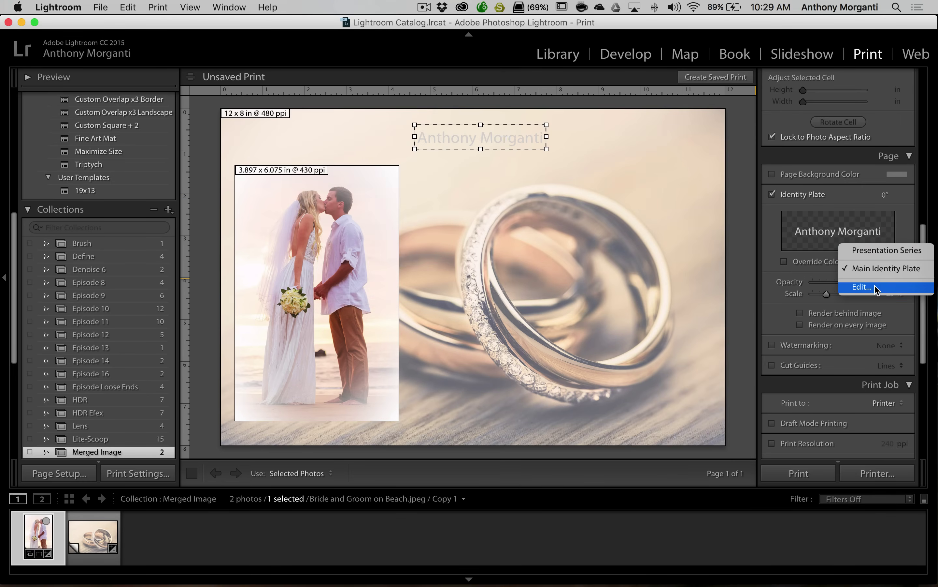
pyautogui.click(867, 287)
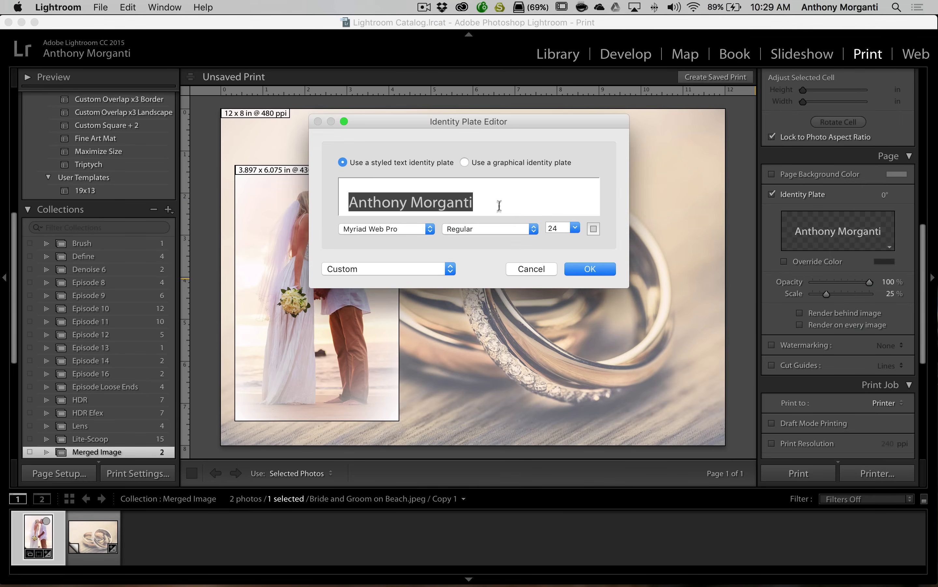
pyautogui.moveTo(491, 206); pyautogui.dragTo(292, 204)
pyautogui.write('July 21,')
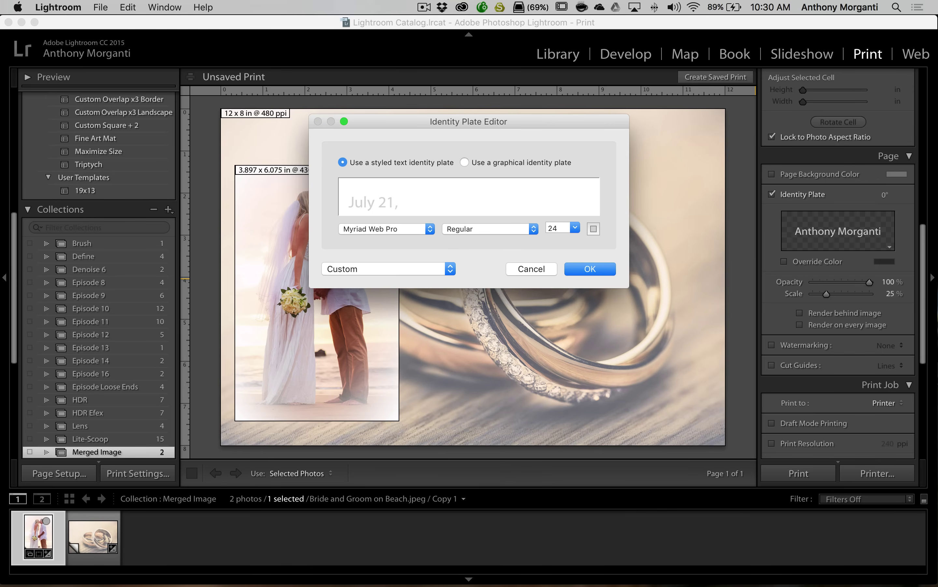
pyautogui.write(' 2015')
# Step: Style the date in Lucida Handwriting Italic and confirm the editor
pyautogui.moveTo(437, 203); pyautogui.dragTo(317, 204)
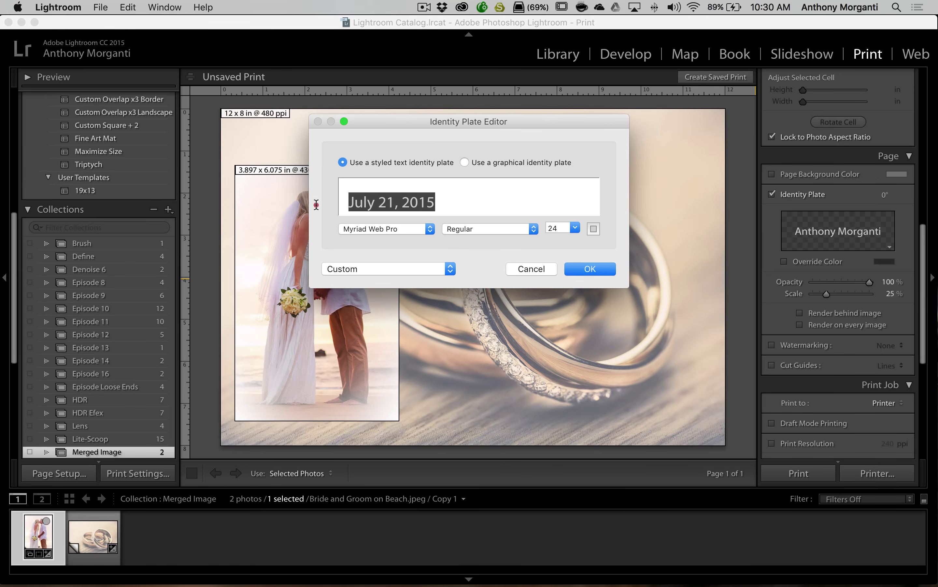
pyautogui.click(430, 229)
pyautogui.scroll(5, 424, 230)
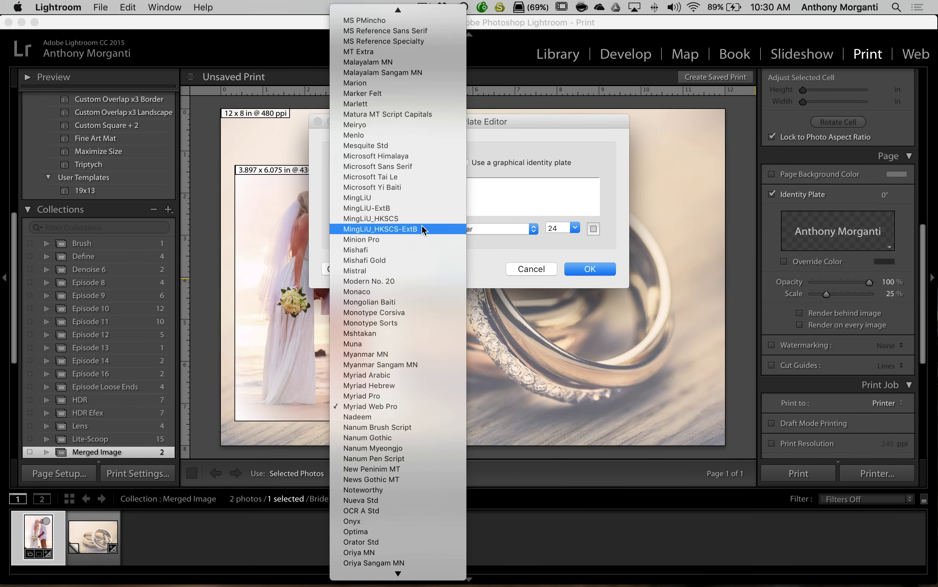
pyautogui.scroll(10, 424, 230)
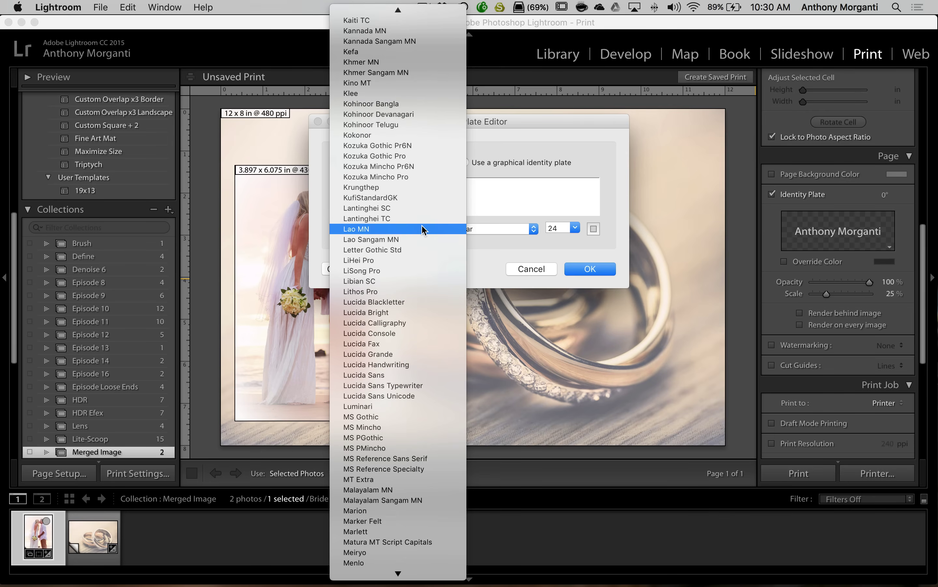
pyautogui.click(404, 367)
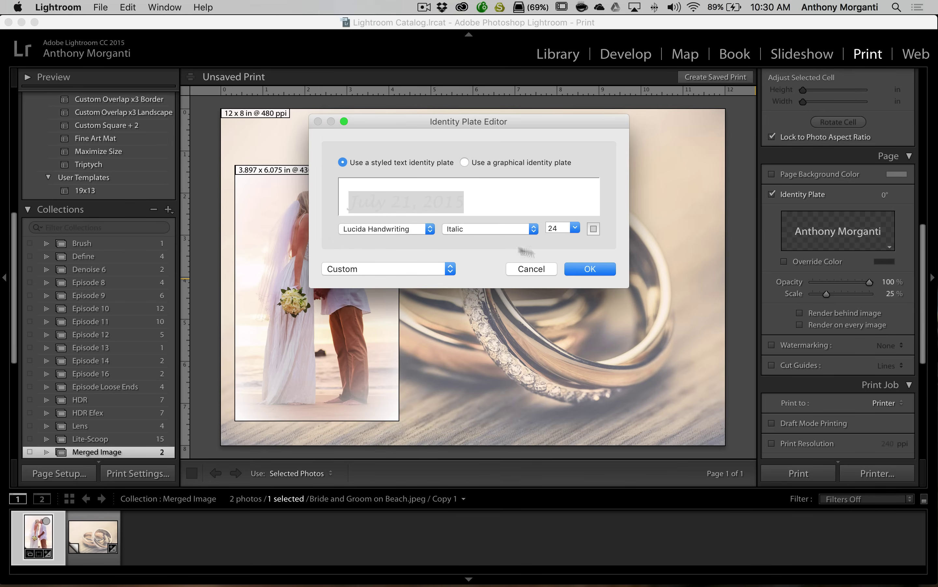
pyautogui.click(589, 271)
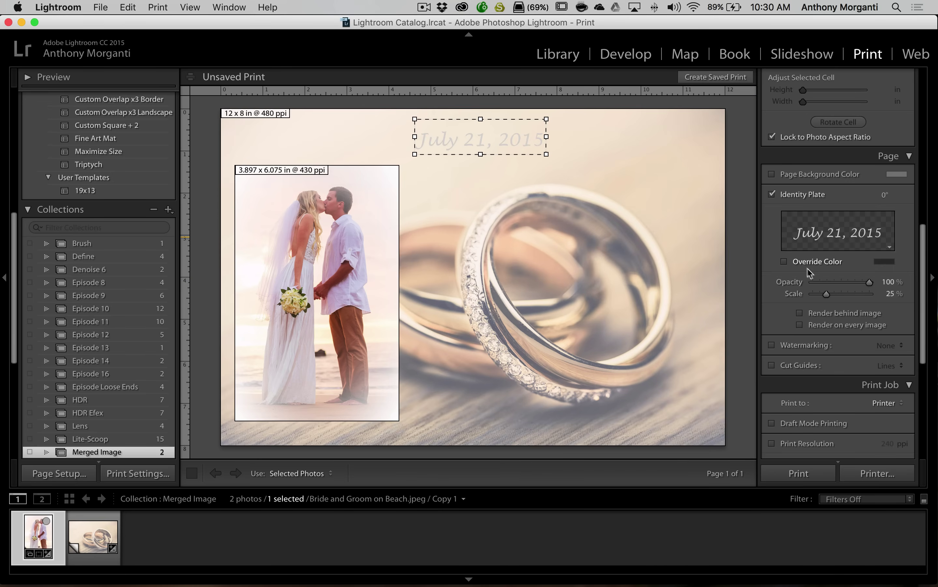
# Step: Make the date title solid black, scale it to 37%, and centre it at the top
pyautogui.click(784, 261)
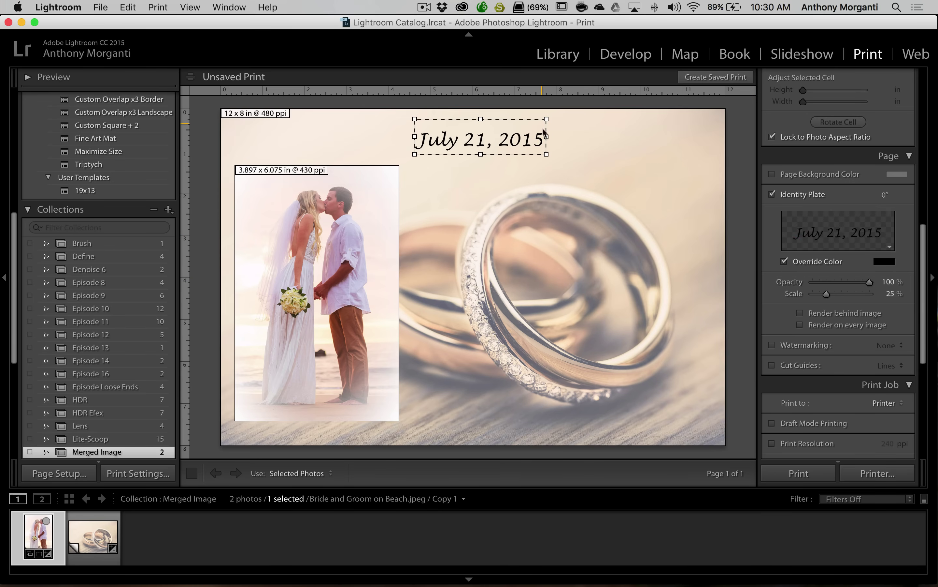
pyautogui.moveTo(546, 136); pyautogui.dragTo(604, 138)
pyautogui.moveTo(506, 145); pyautogui.dragTo(474, 139)
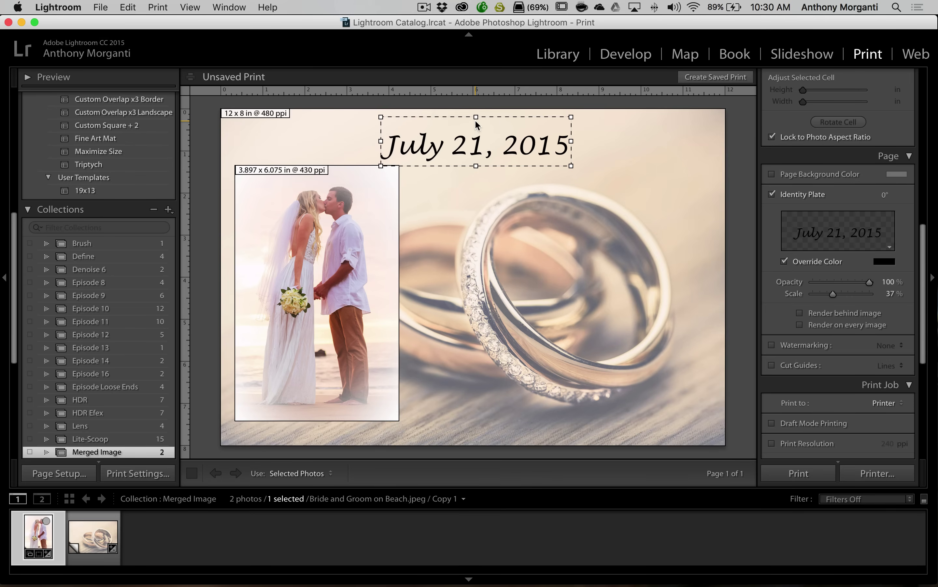
pyautogui.moveTo(476, 132); pyautogui.dragTo(474, 130)
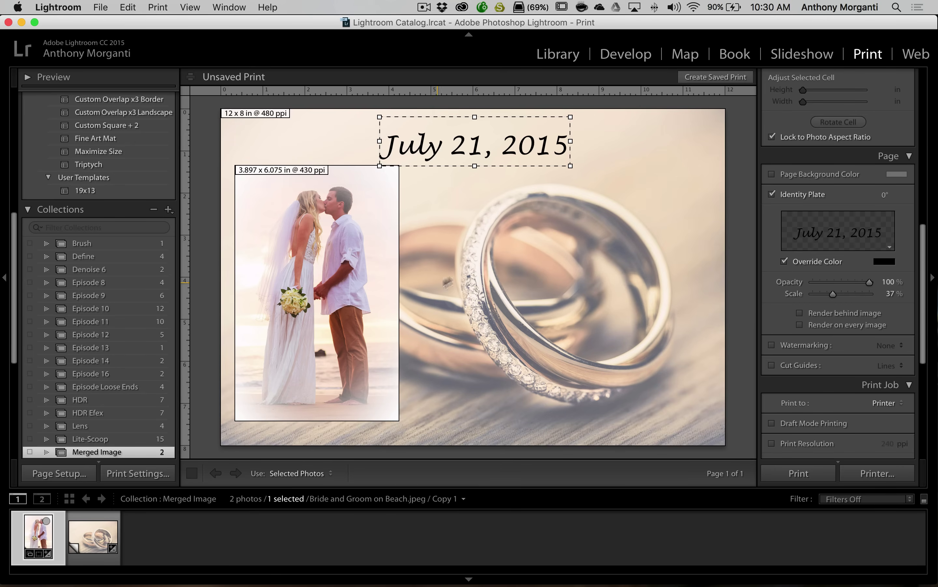
# Step: Hide the layout guides and narrow the bride-and-groom cell to about 3.77 x 5.80 in
pyautogui.scroll(-5, 828, 231)
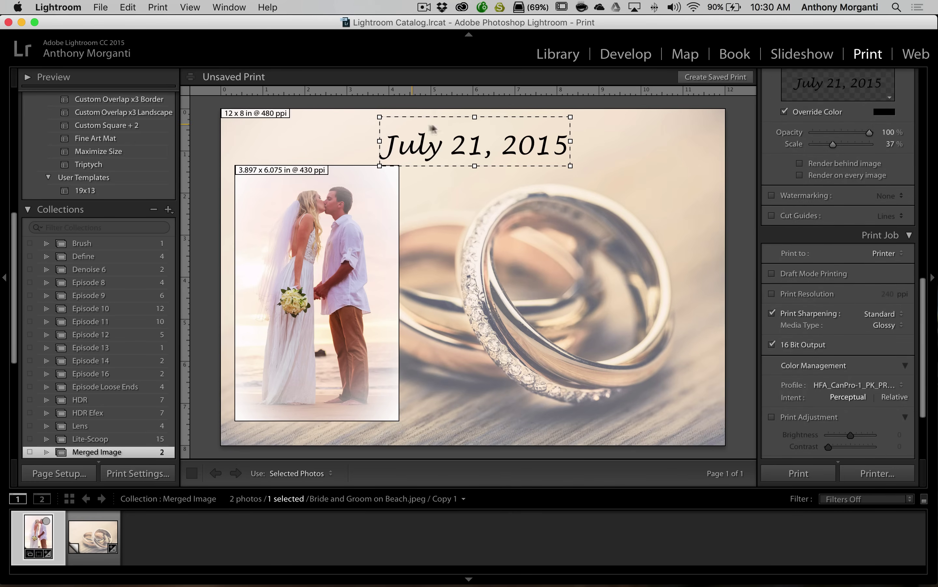
pyautogui.scroll(12, 824, 205)
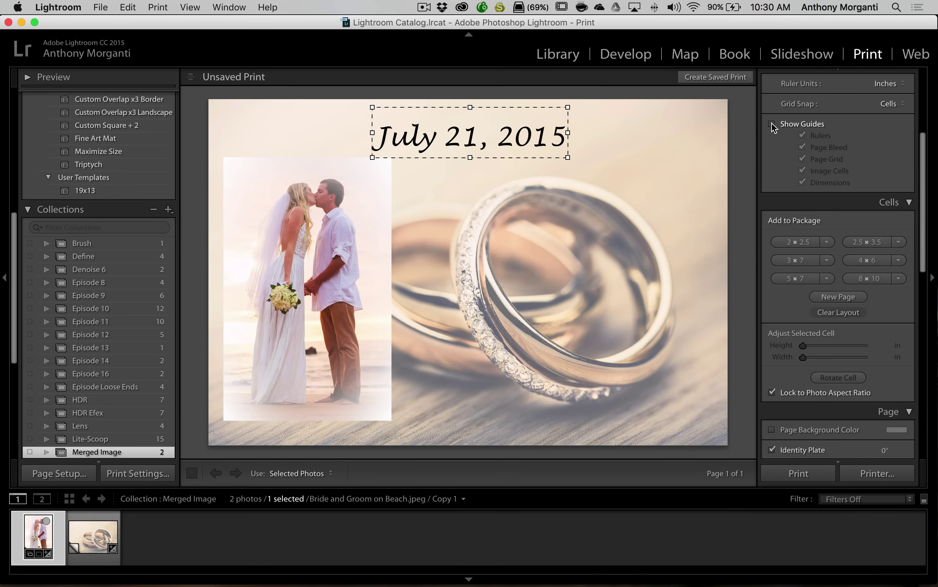
pyautogui.click(686, 165)
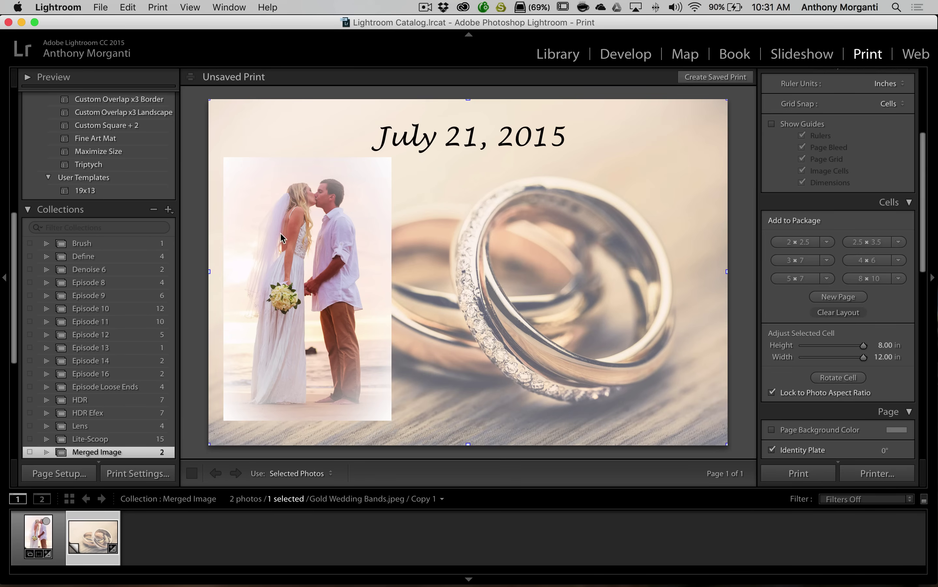
pyautogui.click(347, 228)
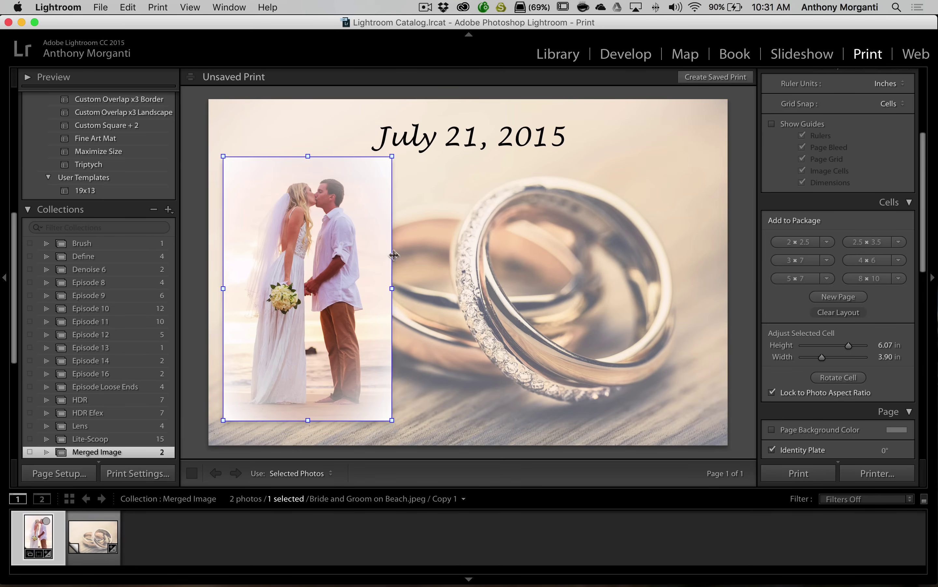
pyautogui.moveTo(392, 289); pyautogui.dragTo(387, 289)
pyautogui.click(663, 171)
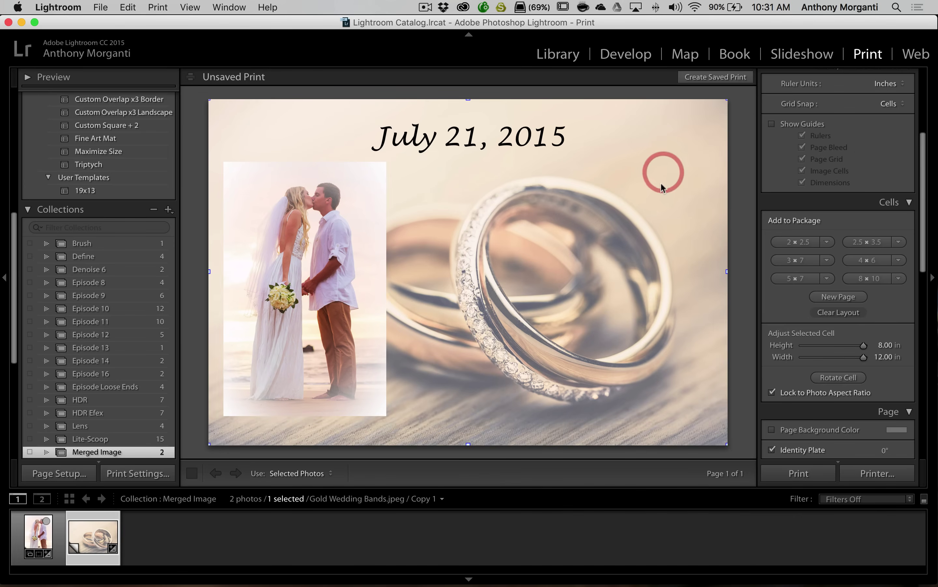
pyautogui.scroll(-2, 857, 151)
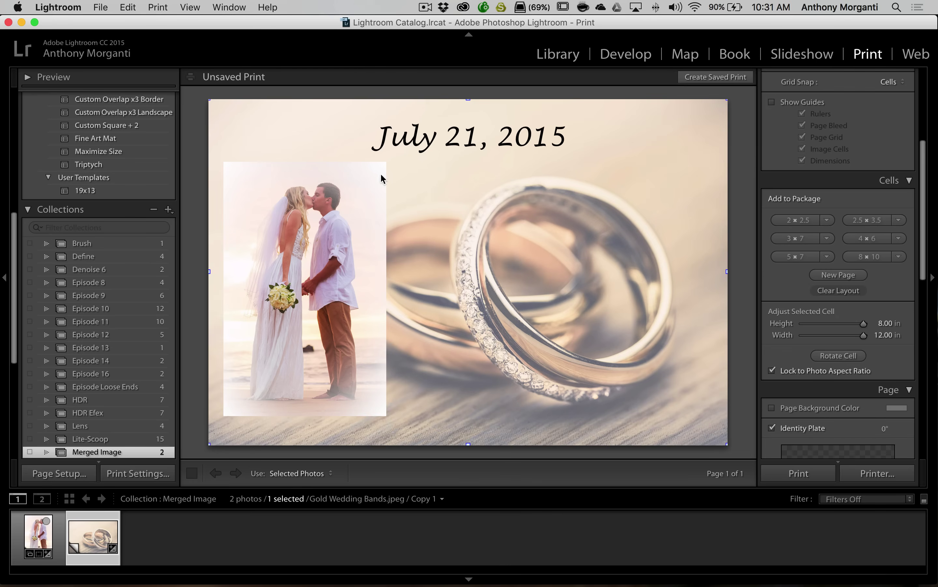
pyautogui.scroll(-5, 834, 238)
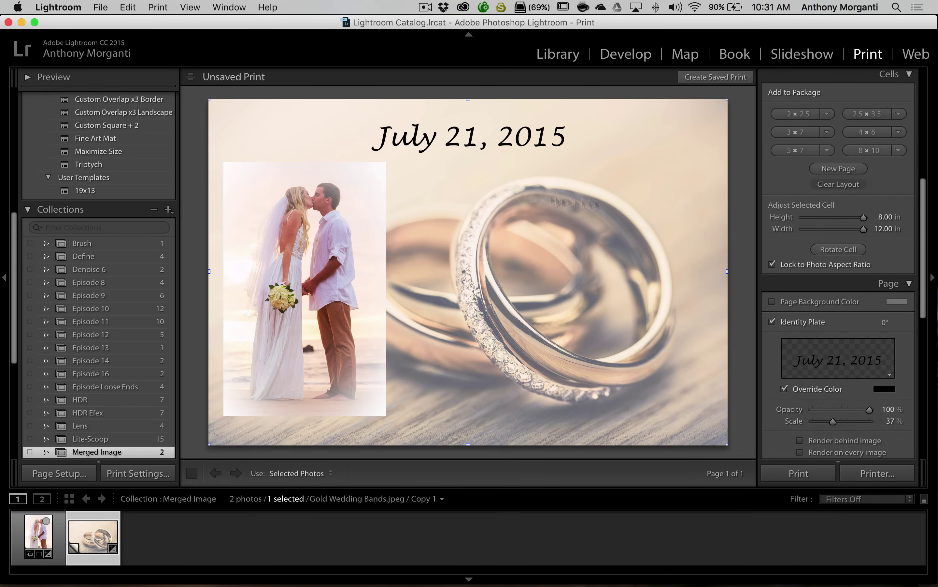
# Step: In the Print Job panel, switch output from Printer to JPEG File (300 ppi, quality 100, sRGB)
pyautogui.scroll(-10, 834, 231)
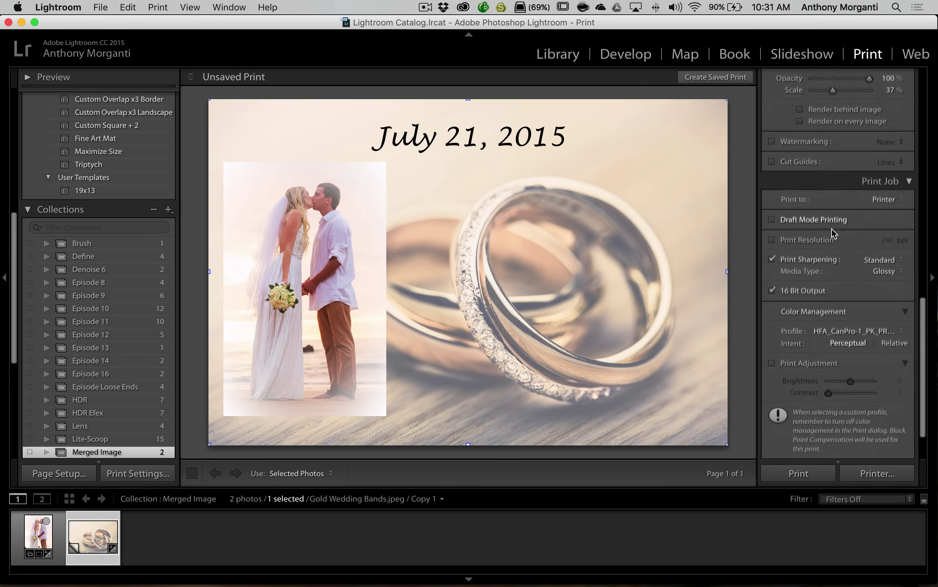
pyautogui.scroll(-2, 832, 229)
pyautogui.scroll(-5, 777, 221)
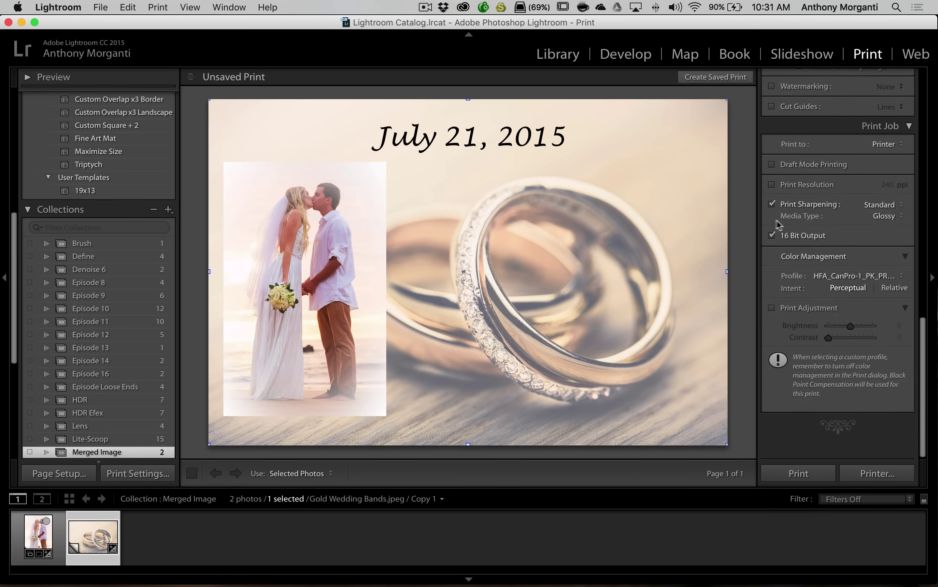
pyautogui.scroll(1, 777, 223)
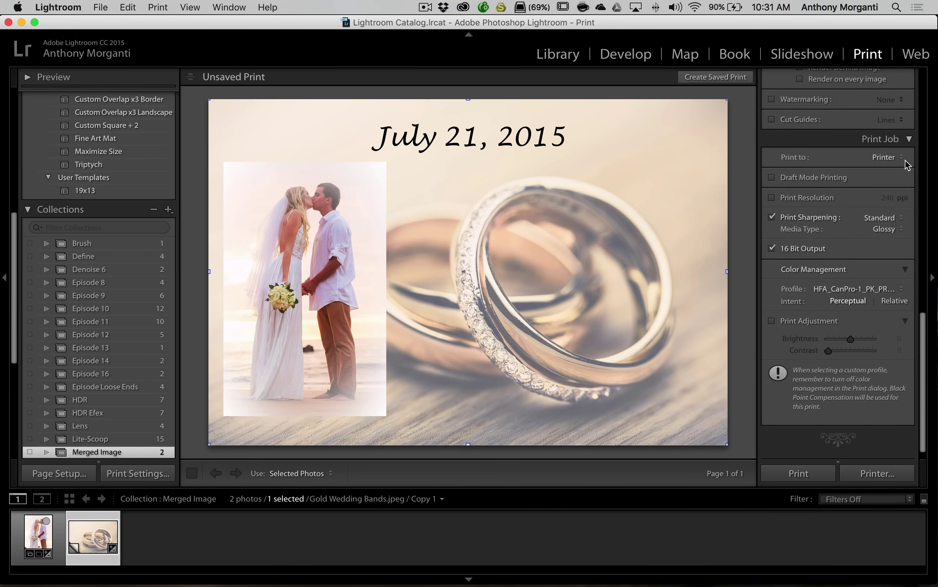
pyautogui.click(890, 157)
pyautogui.click(880, 166)
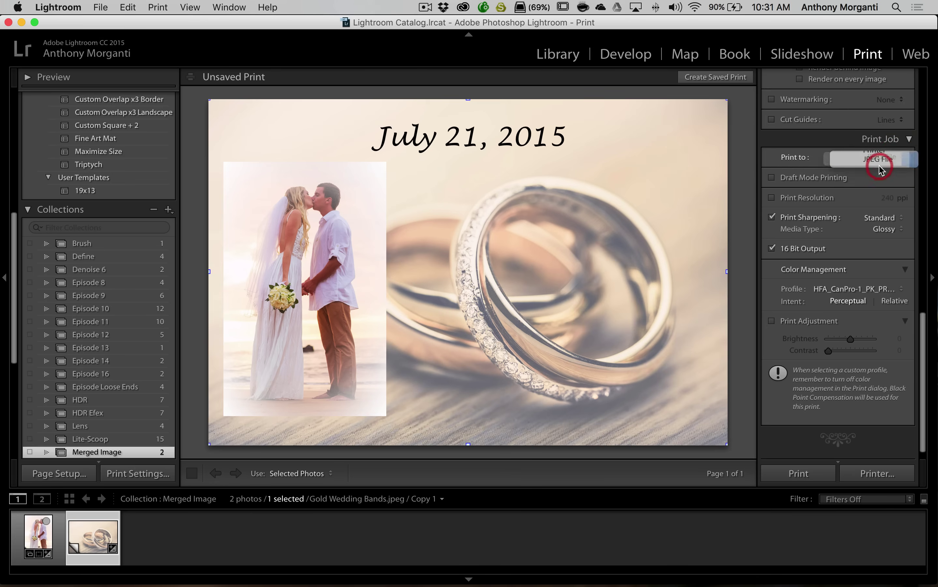
pyautogui.scroll(-2, 865, 253)
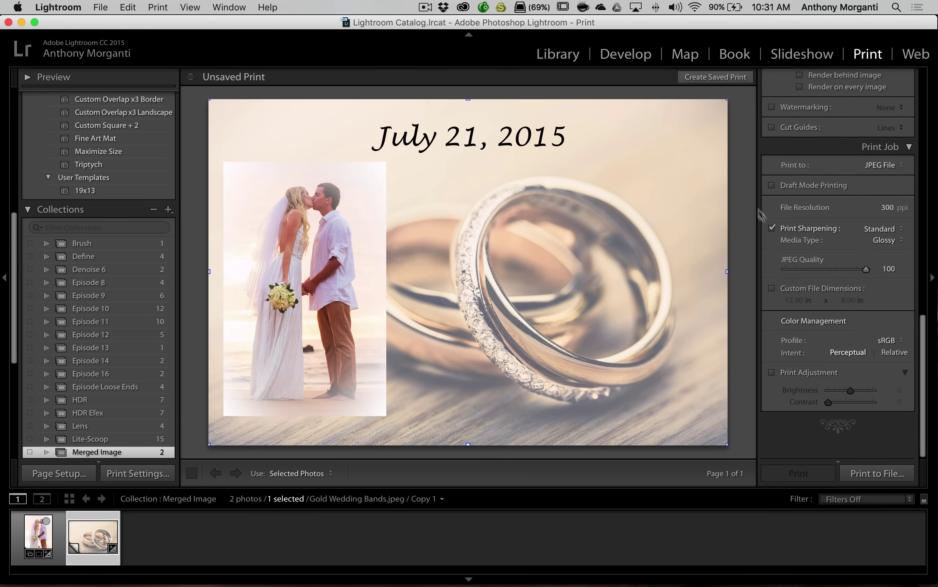